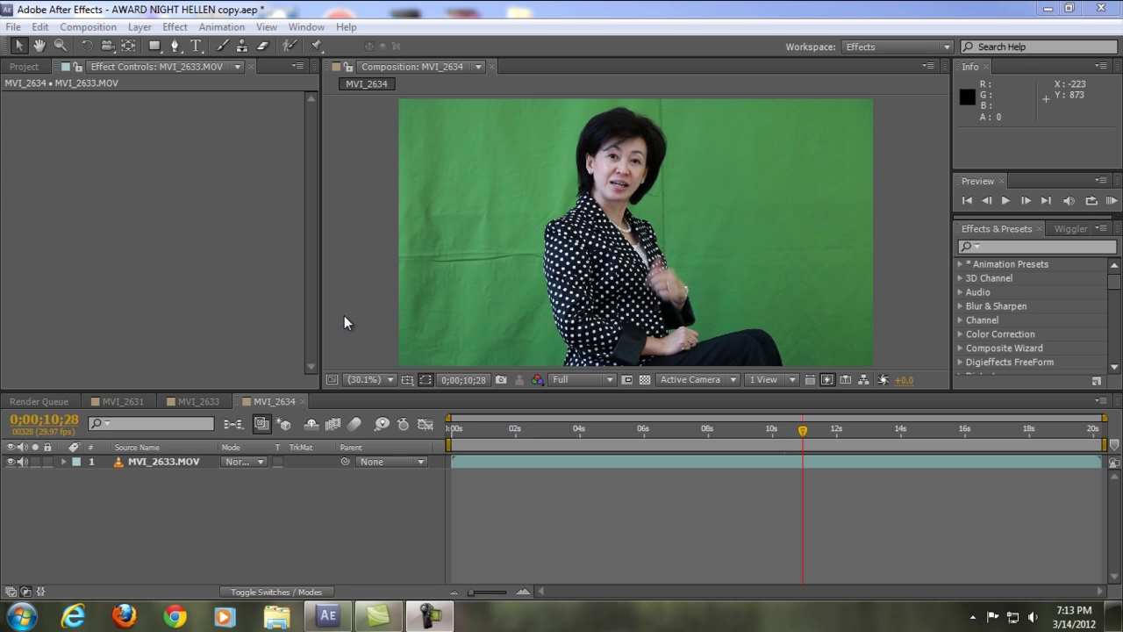
Step: Try Keylight (1.2) on the clip by sampling the green backdrop, then delete the effect
left_click(181, 29)
left_click(484, 455)
left_click(182, 29)
mouse_move(180, 290)
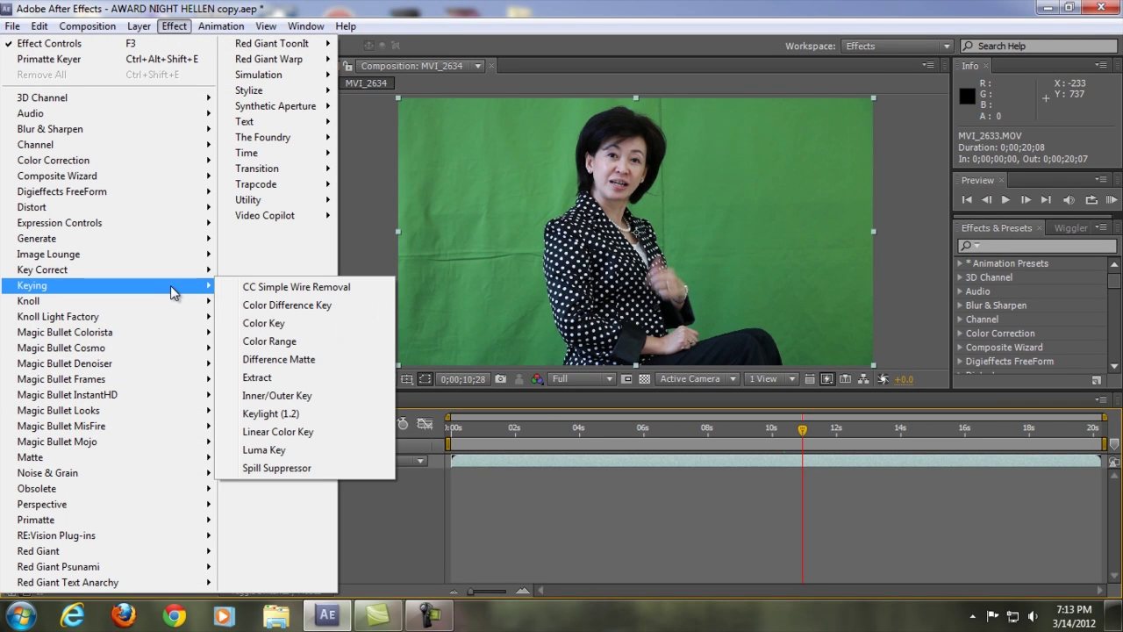
left_click(271, 414)
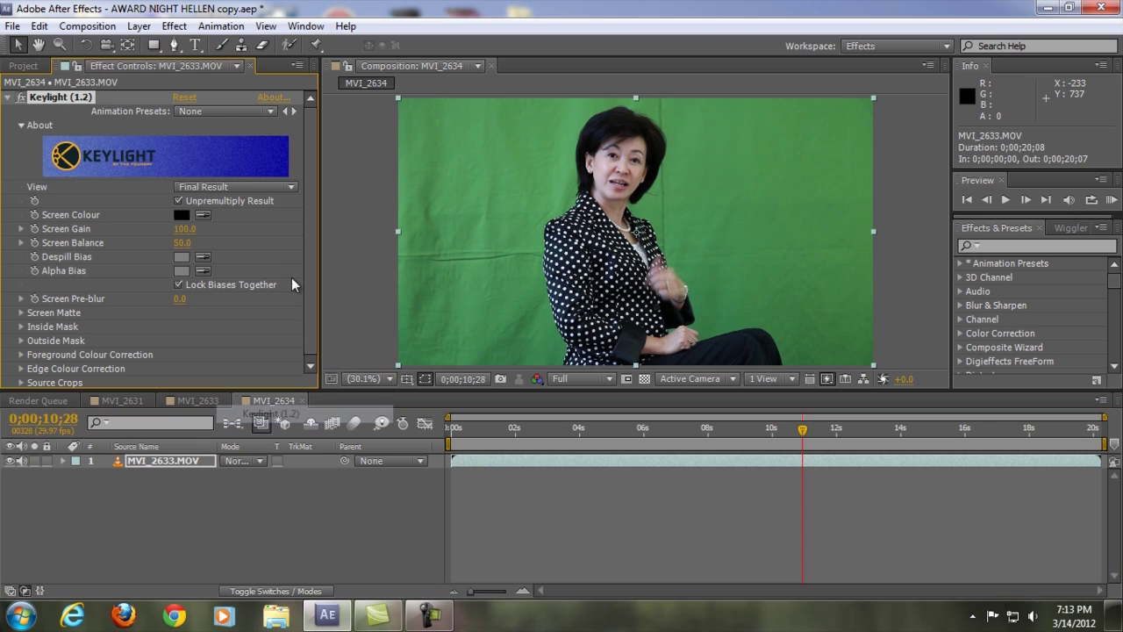
left_click(203, 215)
left_click(742, 148)
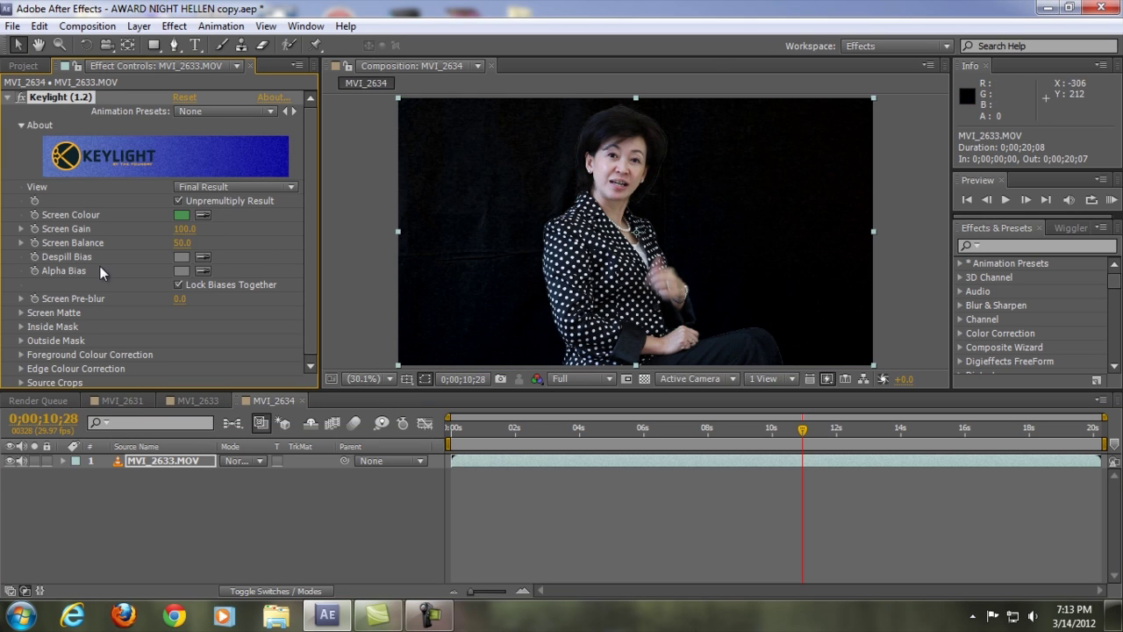
left_click(90, 100)
key("Delete")
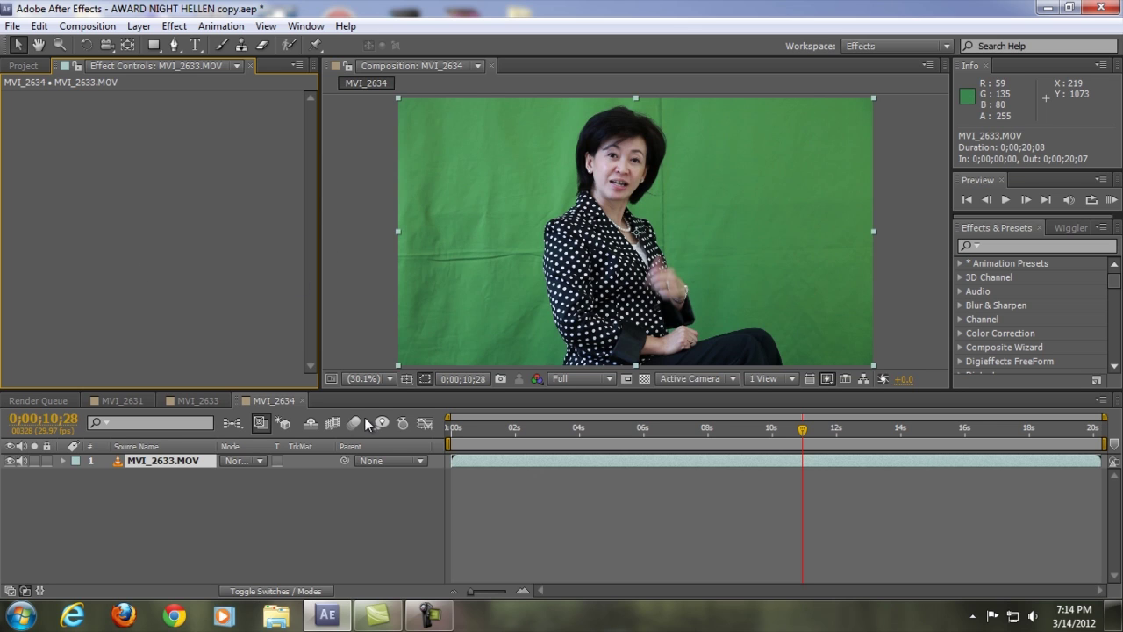
Step: Switch from the MVI_2633 comp back to MVI_2634 and scrub to 0;00;17;15
left_click(198, 400)
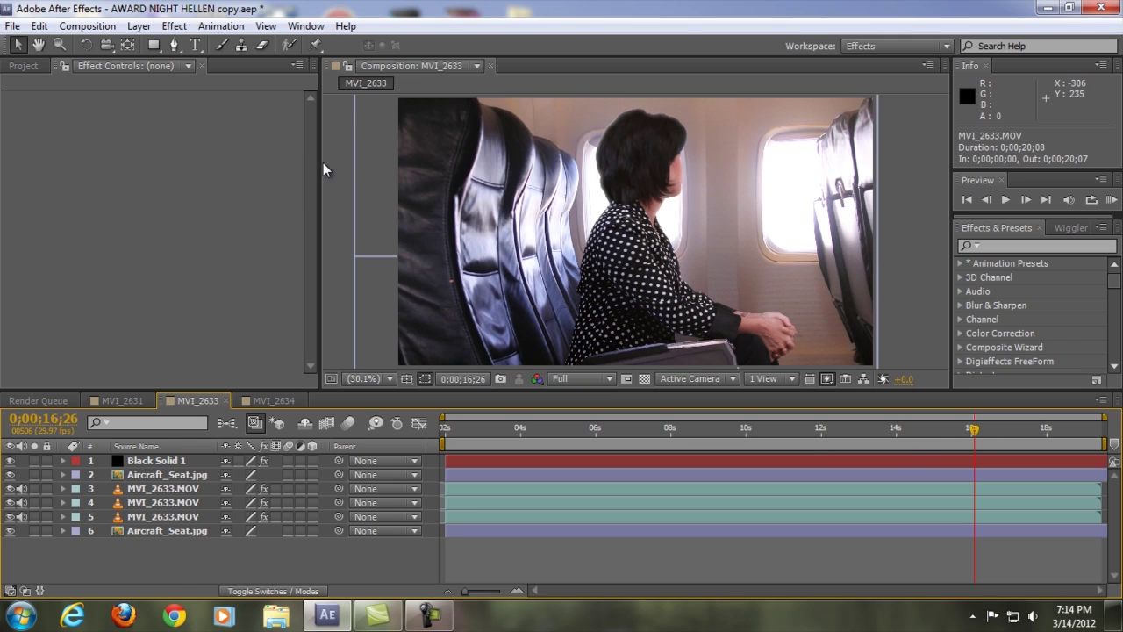
left_click(273, 400)
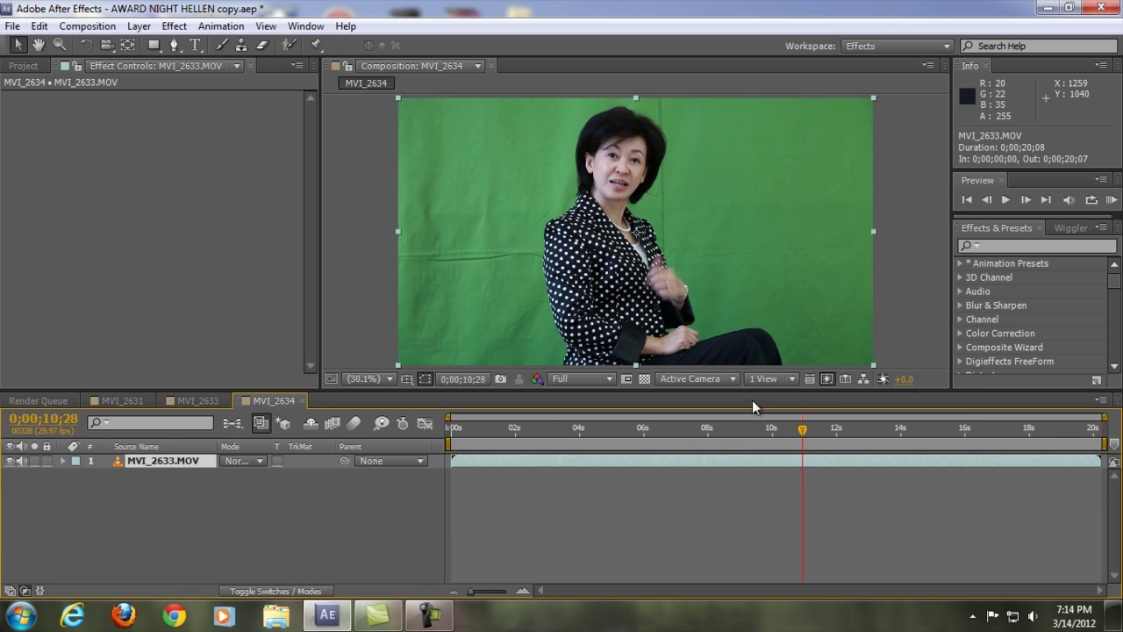
left_click_drag(804, 430, 677, 433)
left_click(835, 431)
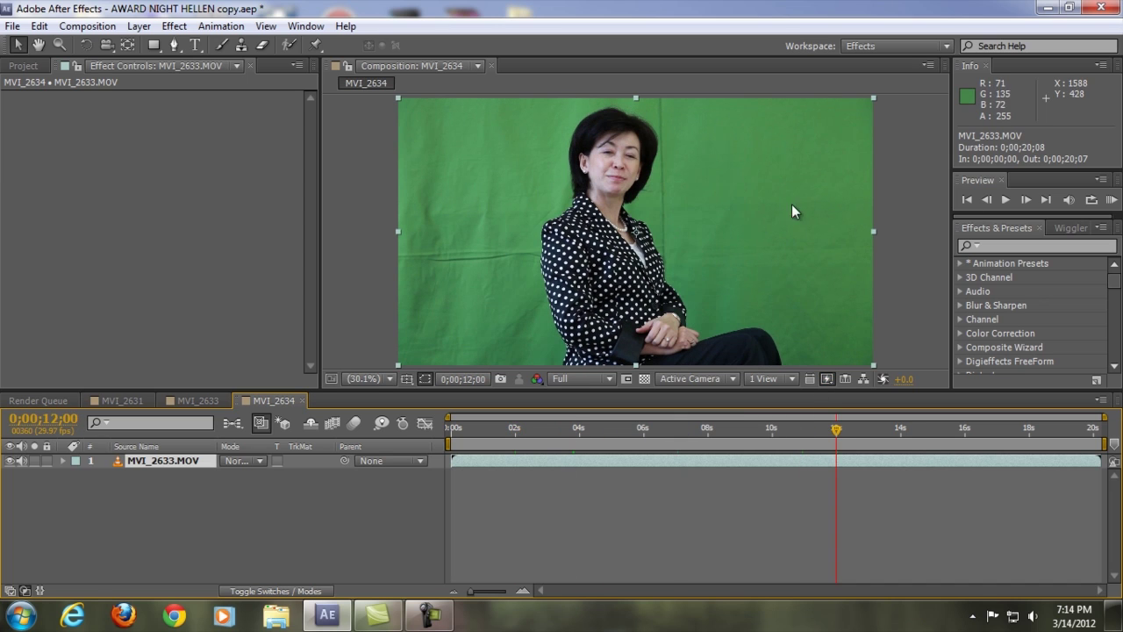
left_click(873, 431)
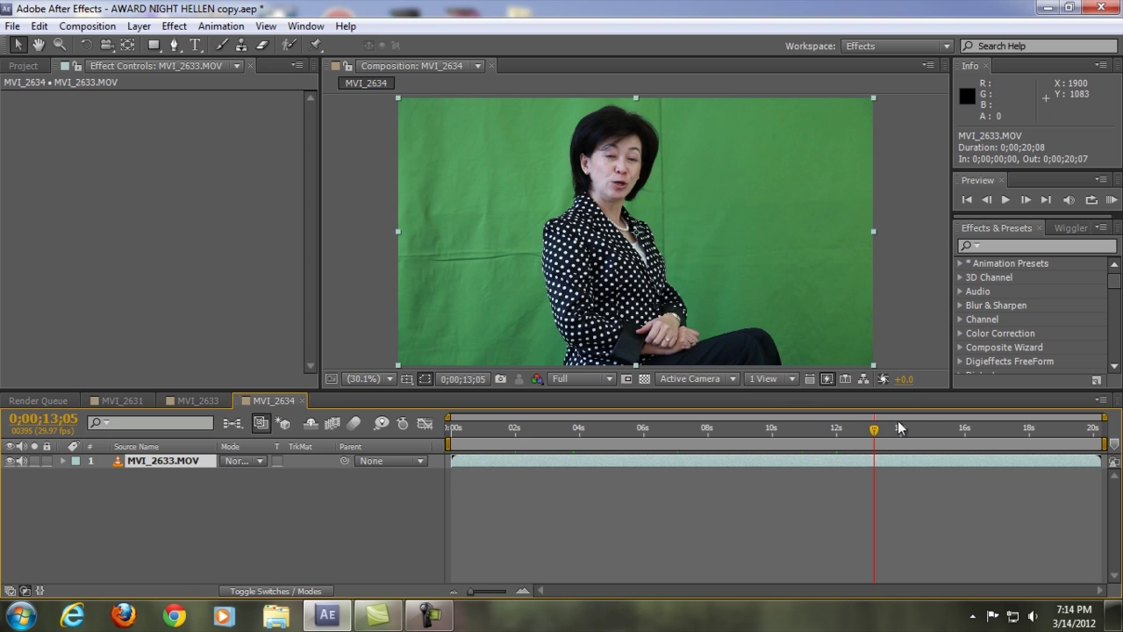
left_click_drag(902, 429, 1014, 432)
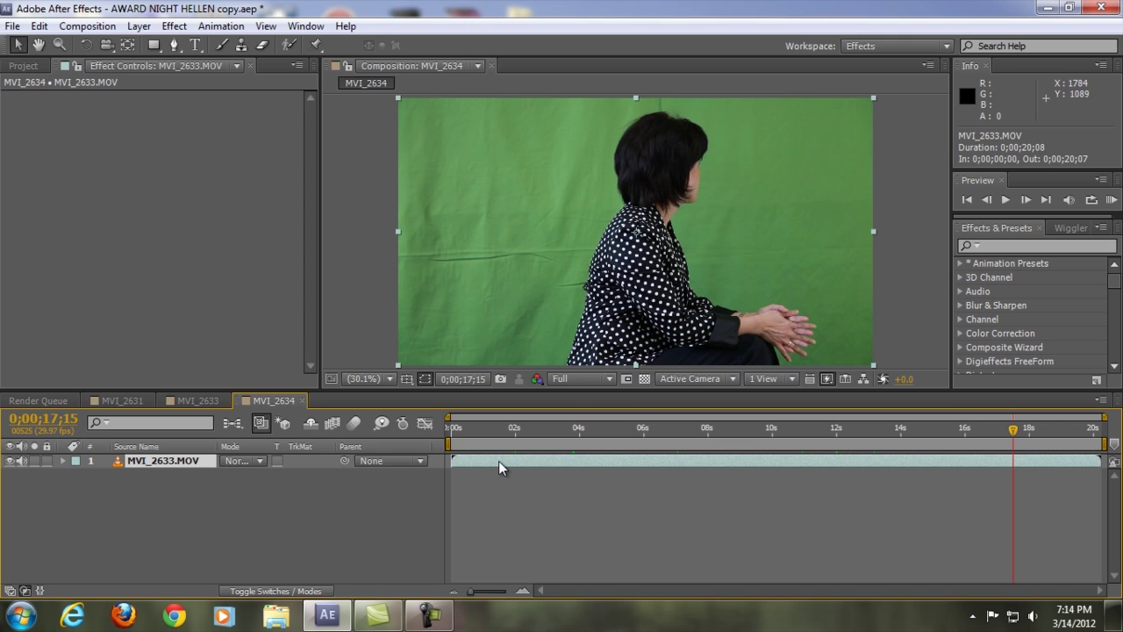
Step: Apply Primatte > Primatte Keyer to MVI_2633.MOV and scroll to its Selection section
left_click(174, 25)
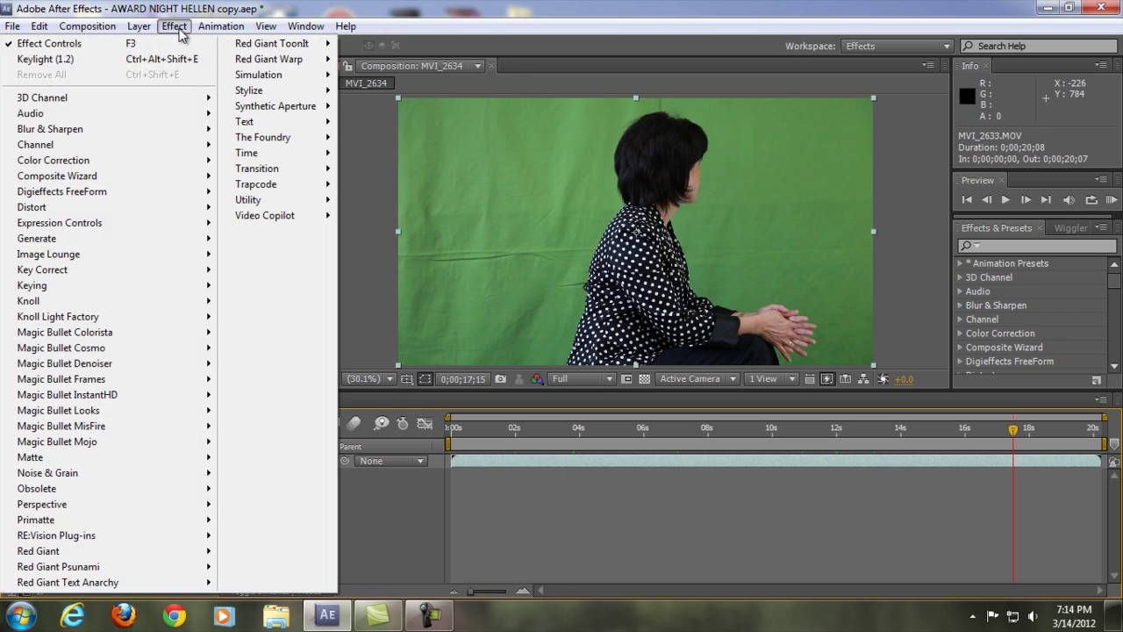
mouse_move(138, 520)
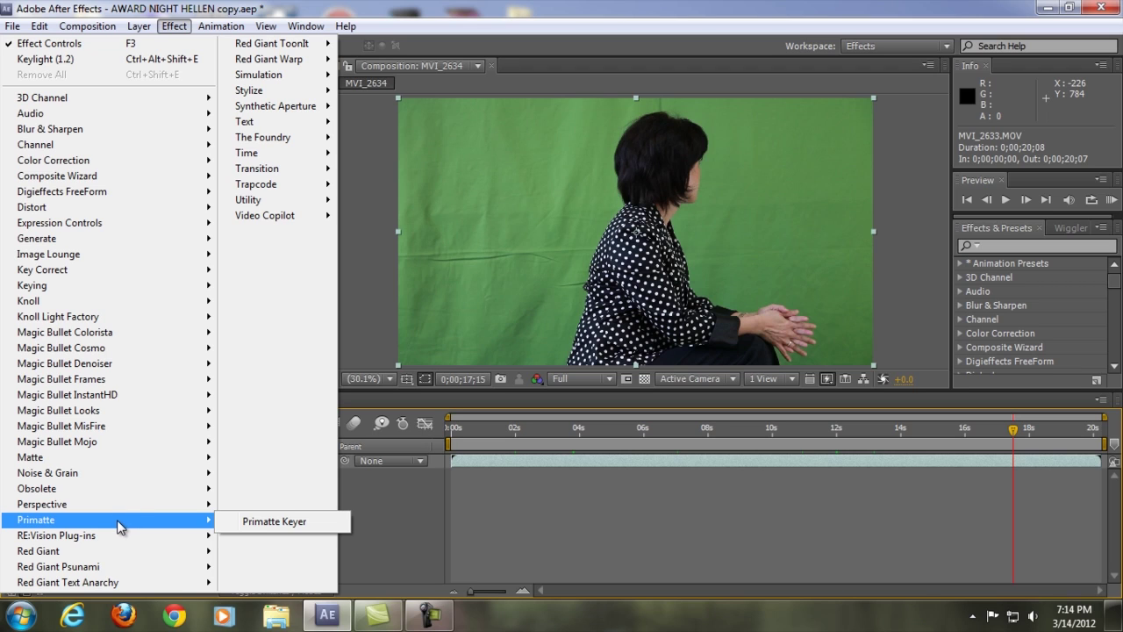
left_click(263, 522)
left_click_drag(316, 175, 310, 209)
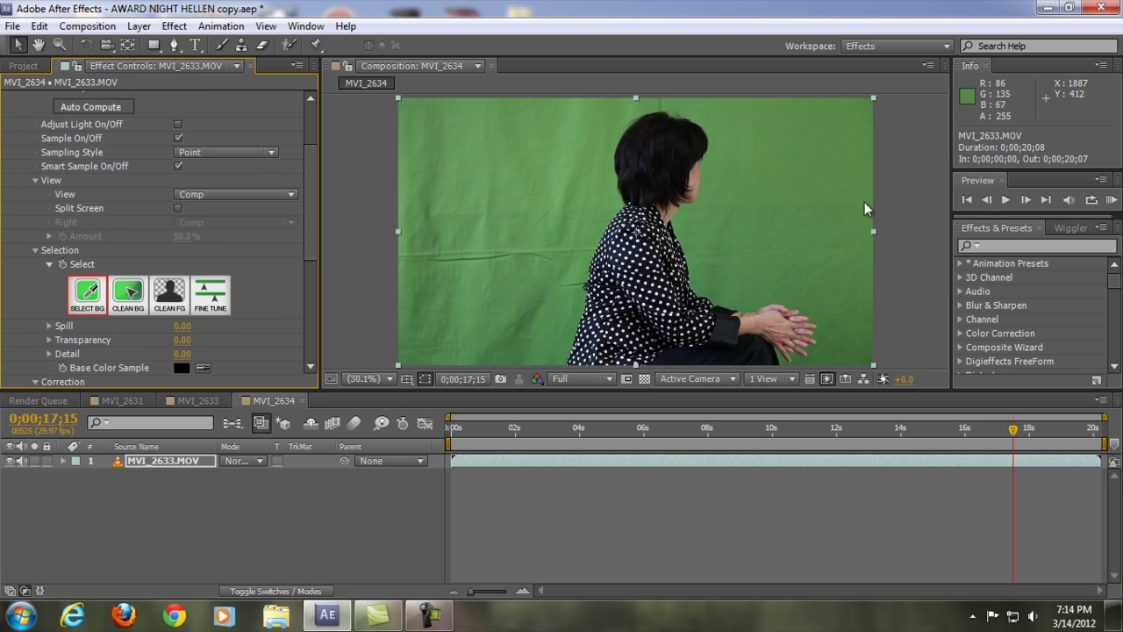
Step: Sample the green backdrop with Select BG and set the Primatte View to Matte
left_click_drag(743, 119, 739, 155)
left_click_drag(840, 291, 846, 294)
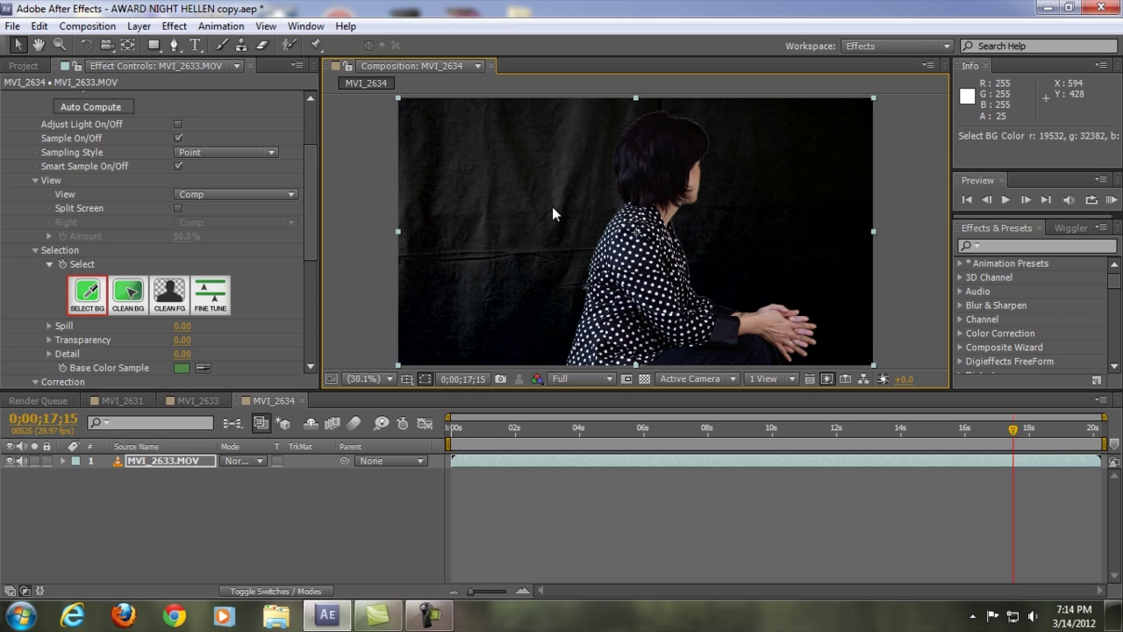
left_click(291, 194)
left_click(230, 230)
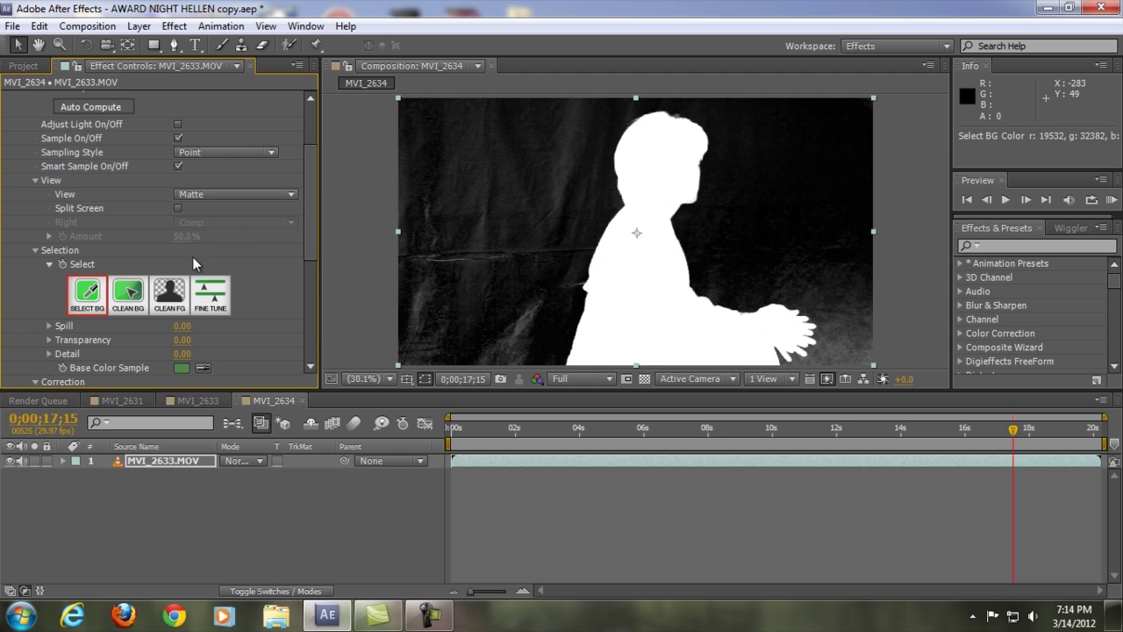
Step: Paint Clean BG strokes over the noisy left and lower-right background areas of the matte
left_click(129, 295)
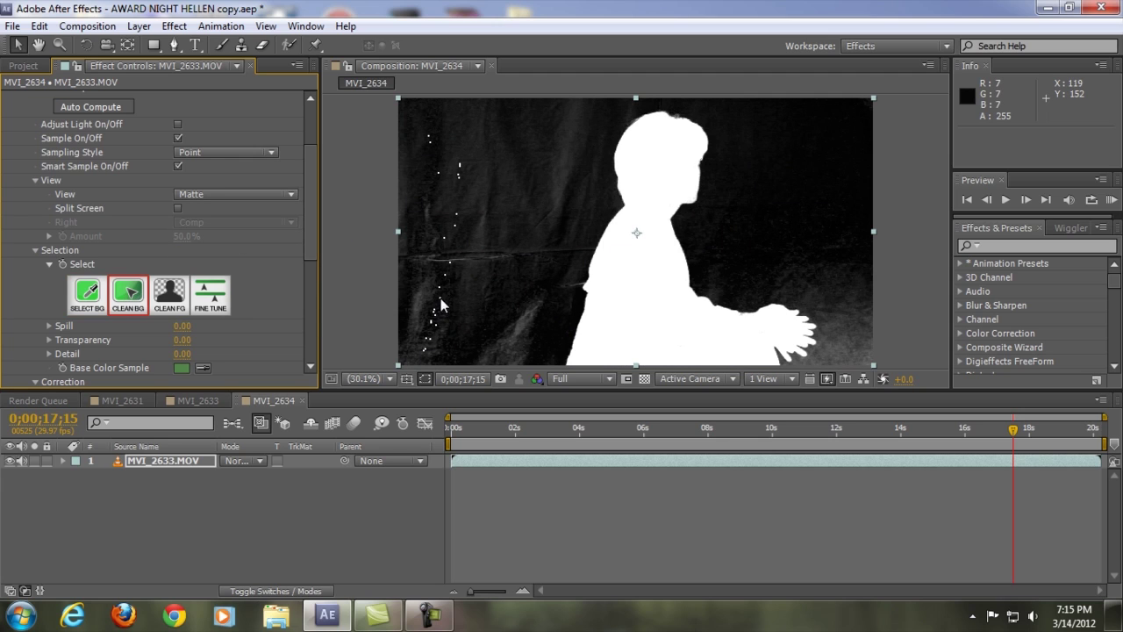
mouse_move(422, 271)
left_mouse_down()
mouse_move(455, 195)
mouse_move(436, 205)
mouse_move(435, 179)
mouse_move(412, 248)
mouse_move(436, 193)
mouse_move(432, 300)
mouse_move(451, 227)
left_mouse_up()
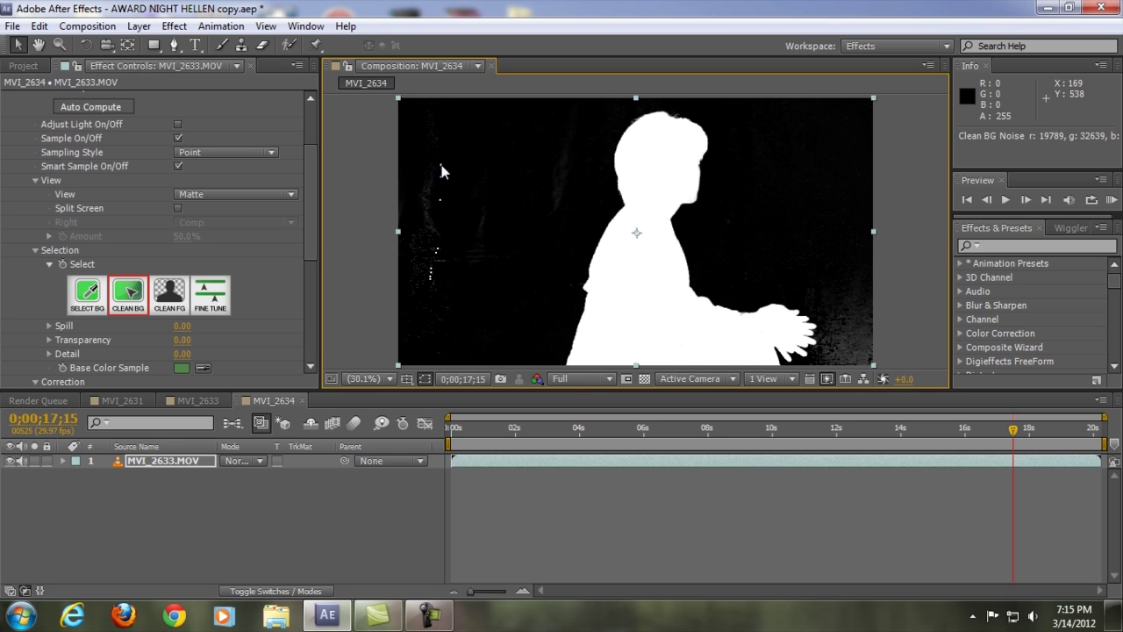
mouse_move(441, 164)
left_mouse_down()
mouse_move(429, 302)
mouse_move(412, 332)
left_mouse_up()
left_click_drag(443, 247, 444, 215)
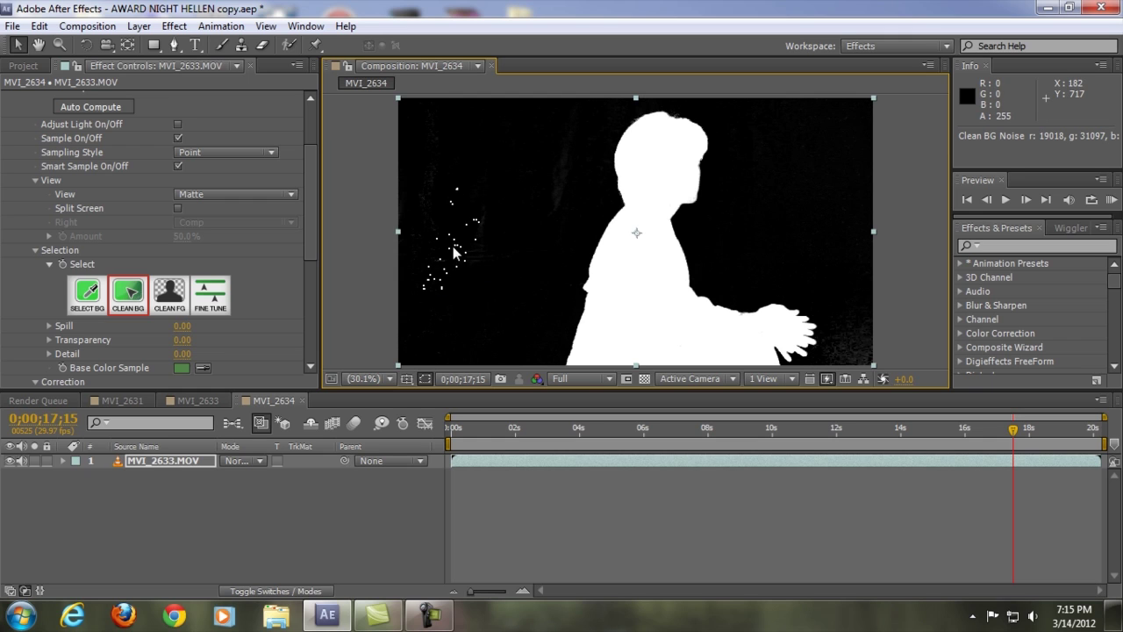
mouse_move(465, 256)
left_mouse_down()
mouse_move(431, 298)
mouse_move(452, 280)
mouse_move(446, 248)
mouse_move(428, 321)
mouse_move(429, 247)
mouse_move(488, 334)
mouse_move(432, 294)
left_mouse_up()
mouse_move(857, 320)
left_mouse_down()
mouse_move(833, 361)
mouse_move(875, 343)
mouse_move(844, 358)
left_mouse_up()
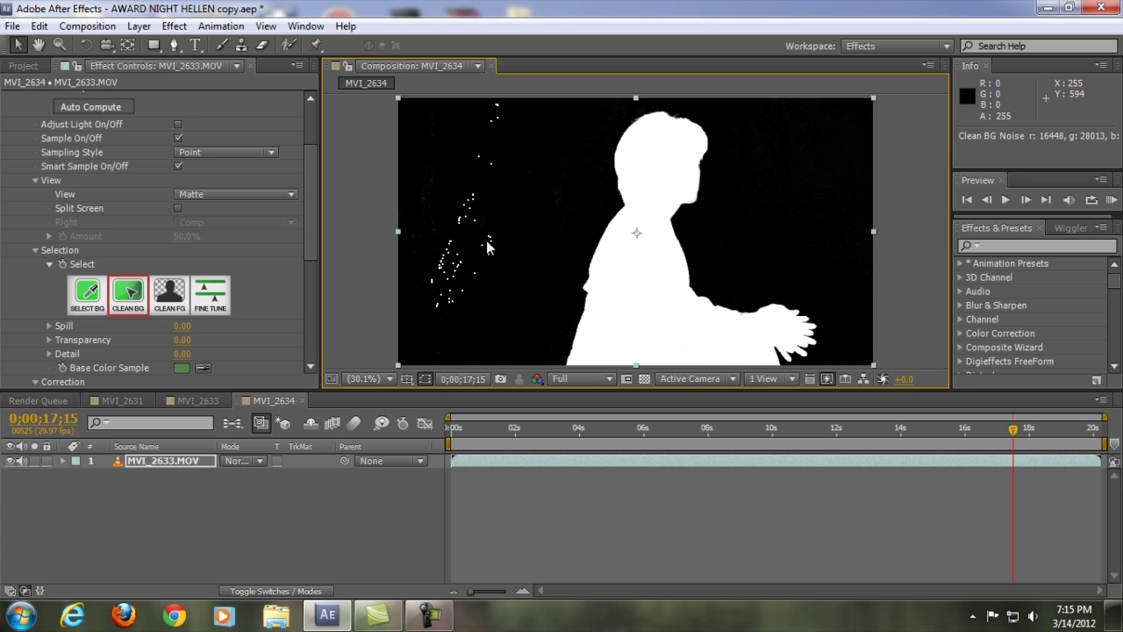
mouse_move(472, 278)
left_mouse_down()
mouse_move(433, 257)
mouse_move(483, 296)
mouse_move(492, 199)
mouse_move(455, 283)
mouse_move(436, 214)
mouse_move(453, 265)
mouse_move(497, 294)
mouse_move(502, 318)
mouse_move(466, 233)
left_mouse_up()
mouse_move(468, 344)
left_mouse_down()
mouse_move(497, 195)
mouse_move(487, 298)
mouse_move(474, 205)
left_mouse_up()
scroll(731, 247, "up", 4)
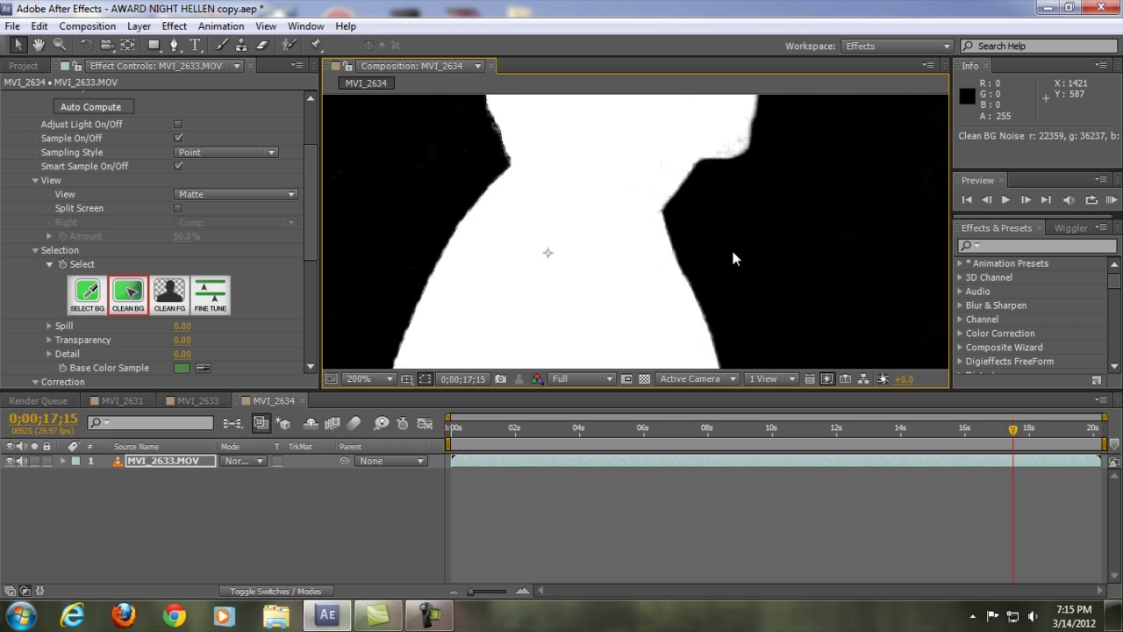
left_click_drag(731, 247, 680, 275)
scroll(679, 271, "up", 2)
scroll(746, 263, "down", 4)
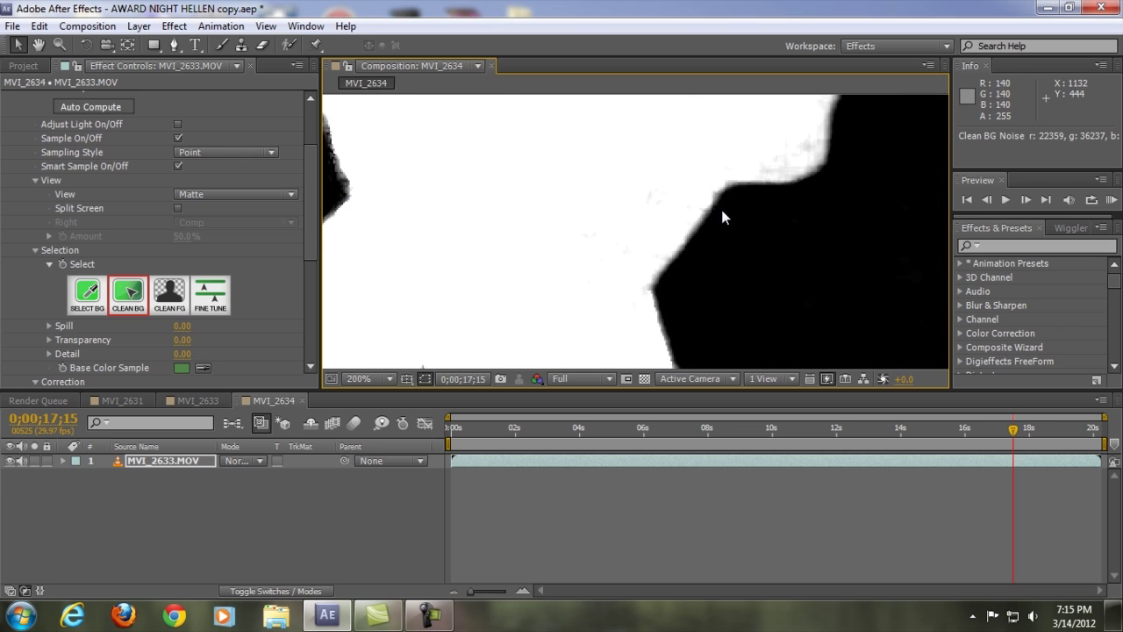
scroll(772, 285, "down", 4)
scroll(767, 288, "up", 2)
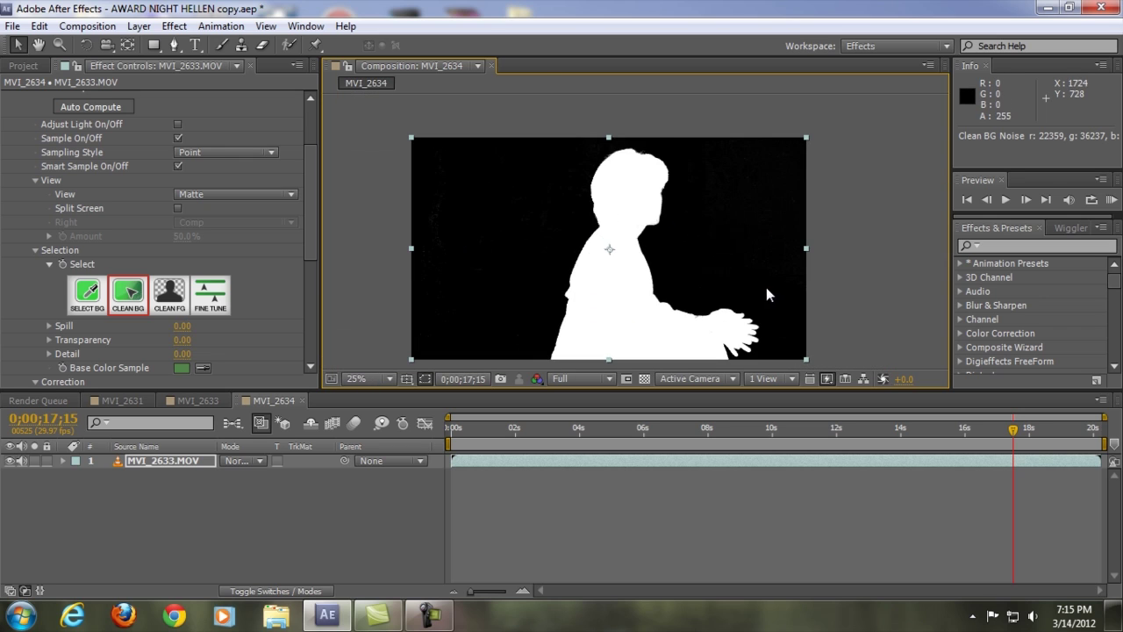
left_click(261, 194)
left_click(251, 231)
scroll(602, 339, "down", 1)
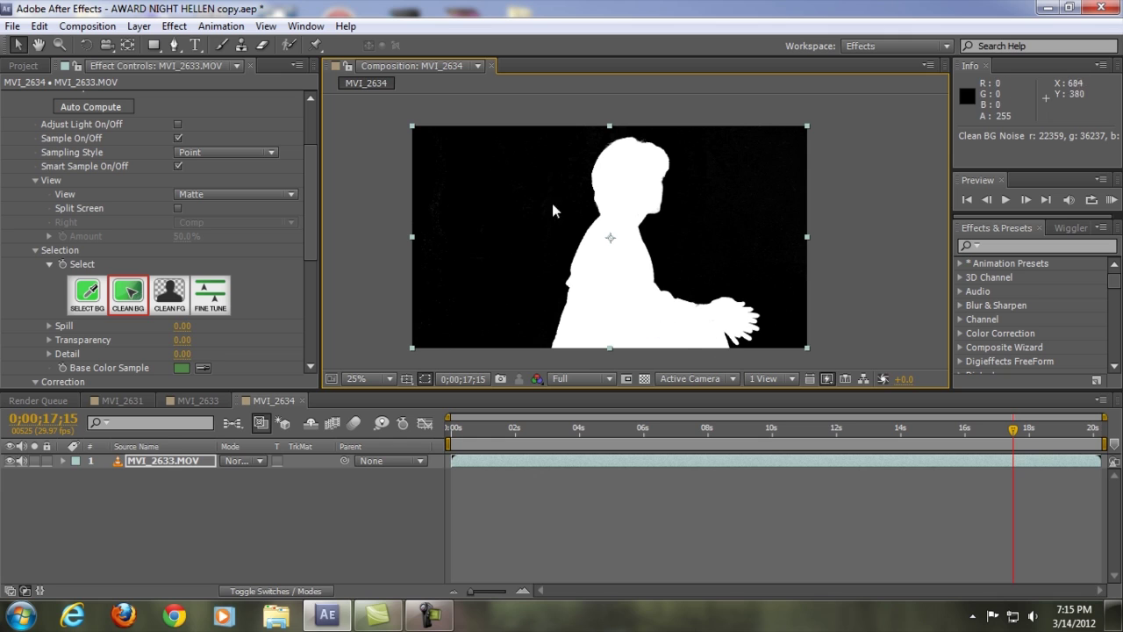
scroll(646, 225, "up", 7)
scroll(555, 252, "left", 3)
scroll(682, 228, "down", 2)
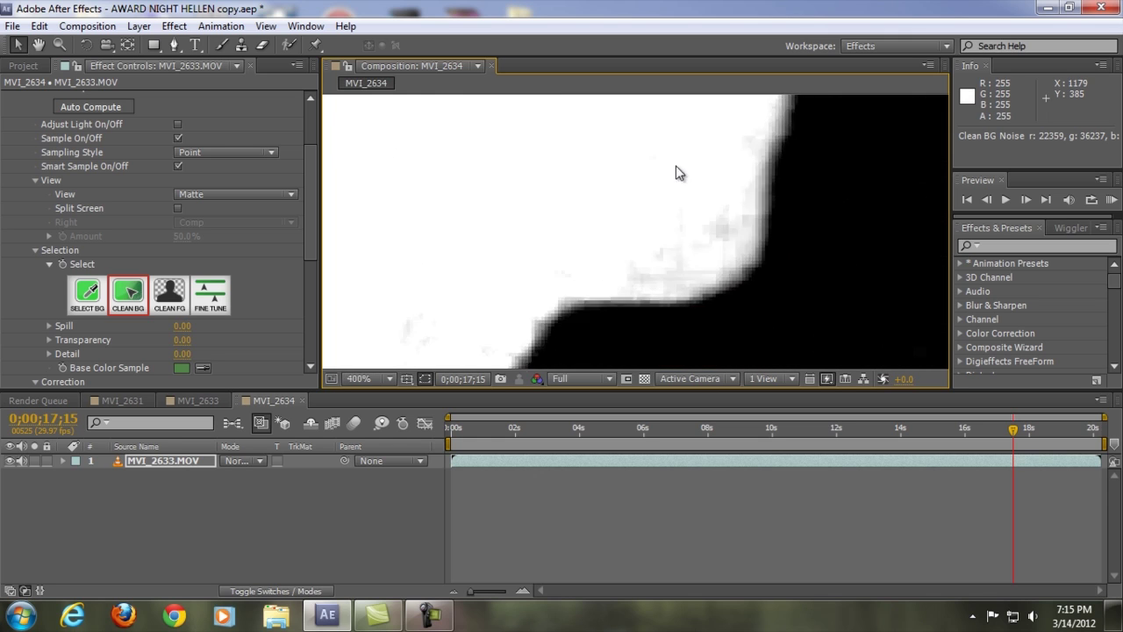
scroll(691, 242, "down", 2)
left_click_drag(643, 274, 668, 283)
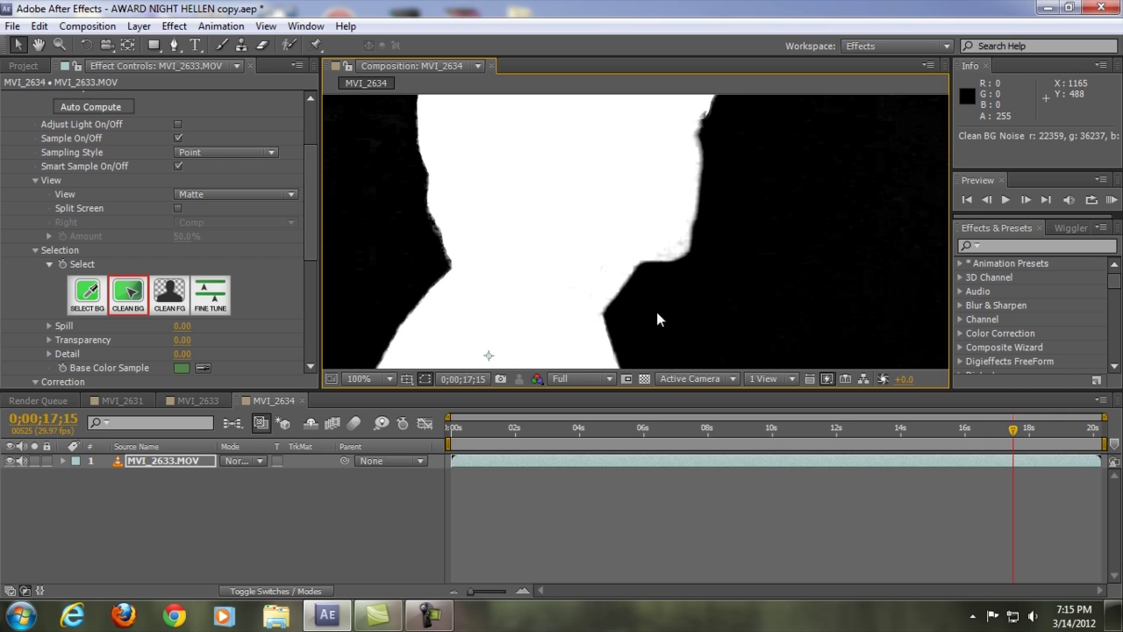
Step: Clean grey specks inside the silhouette and along its edge with Clean FG, then fit up to 100%
left_click(175, 299)
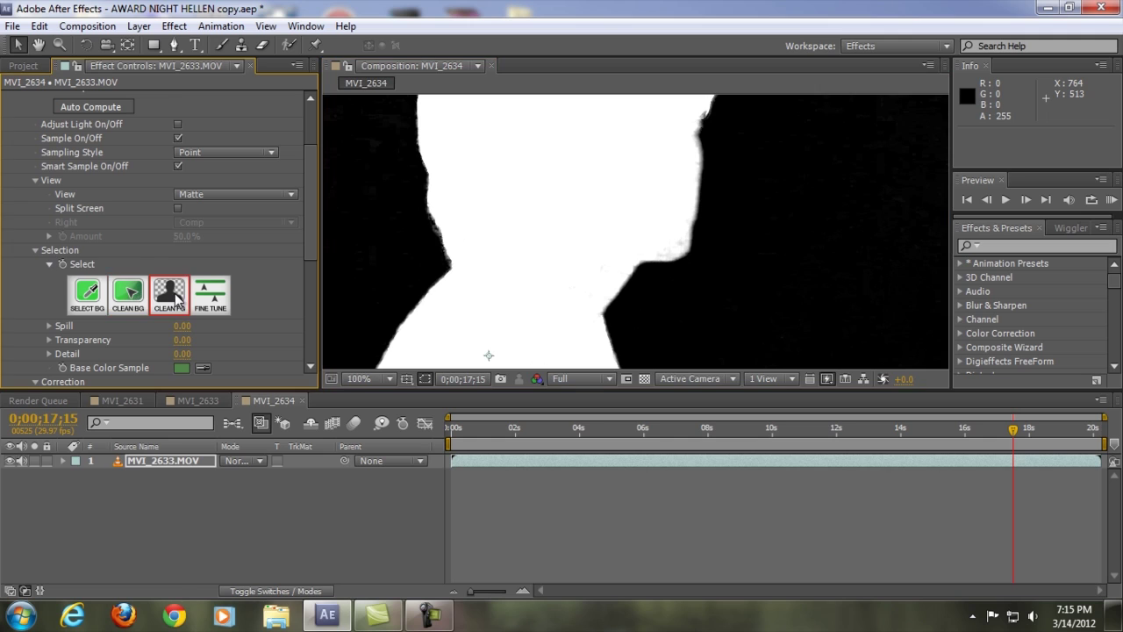
scroll(636, 219, "up", 1)
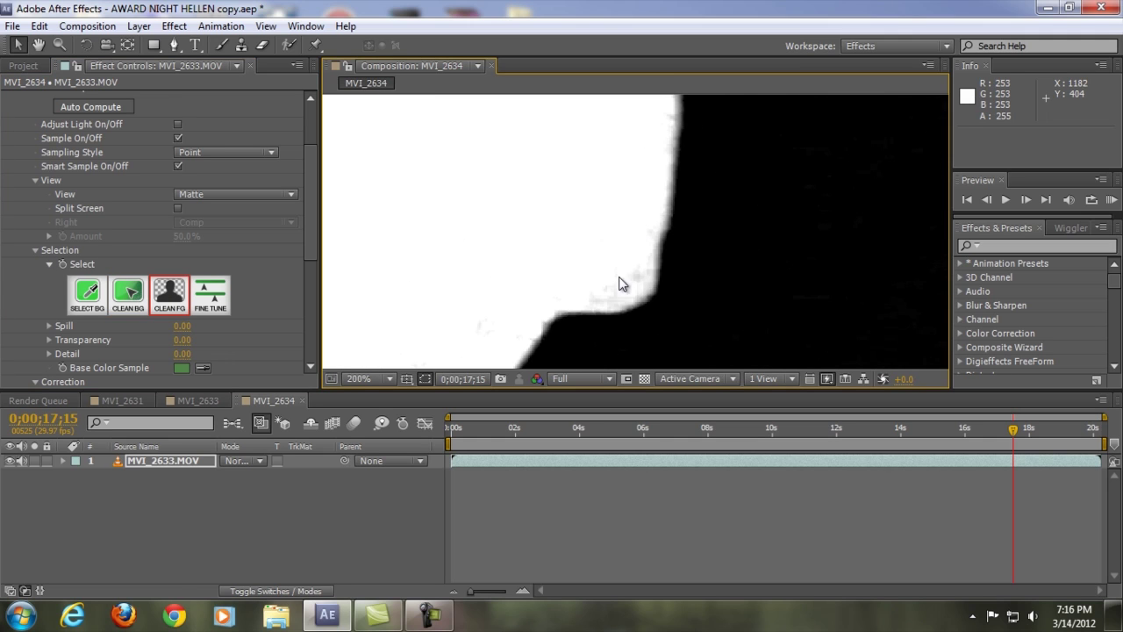
left_click_drag(623, 286, 609, 301)
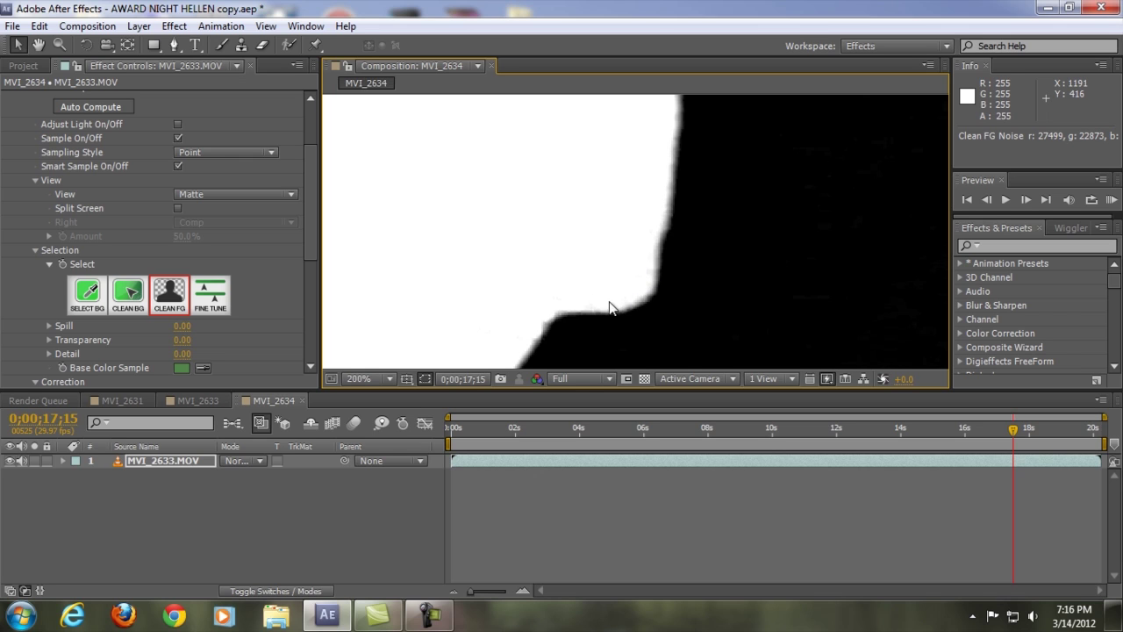
scroll(640, 214, "down", 2)
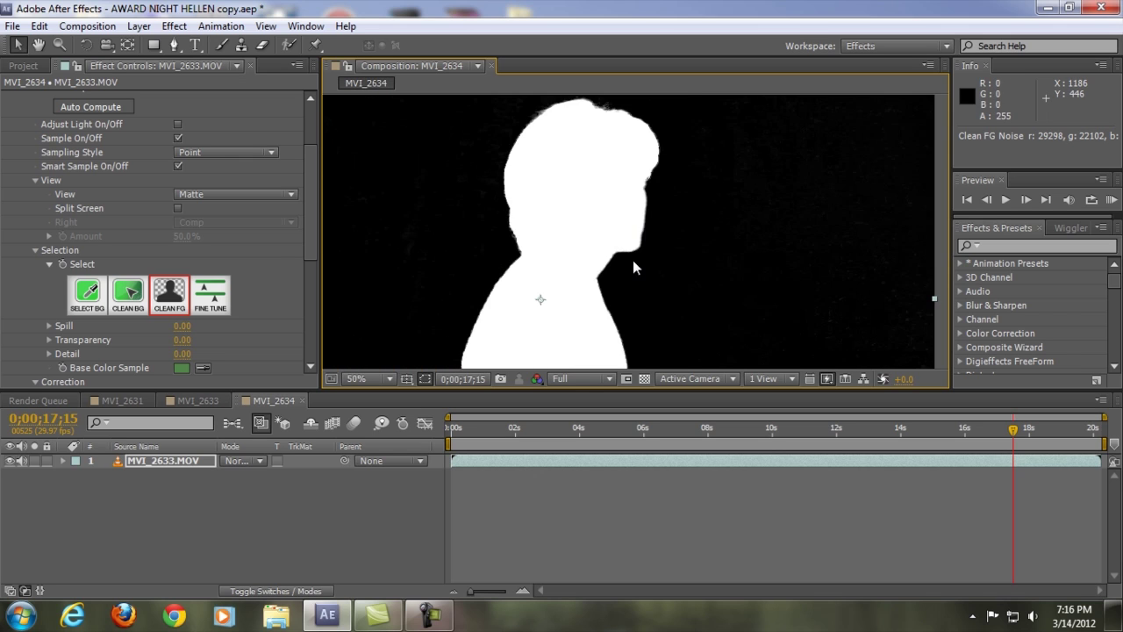
scroll(633, 259, "up", 4)
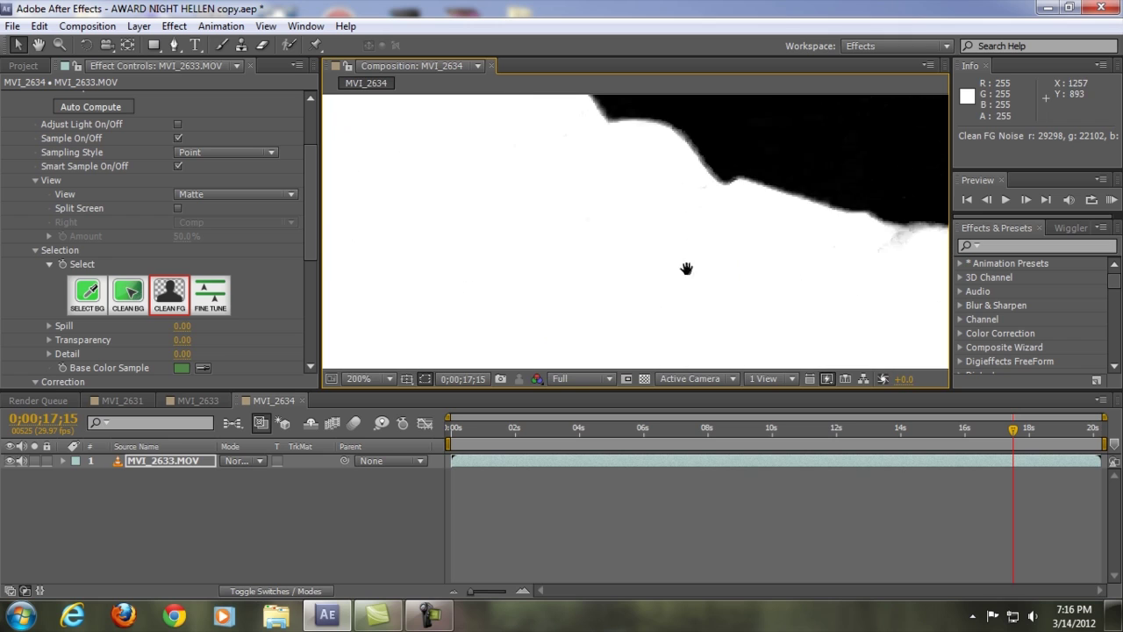
left_click(767, 260)
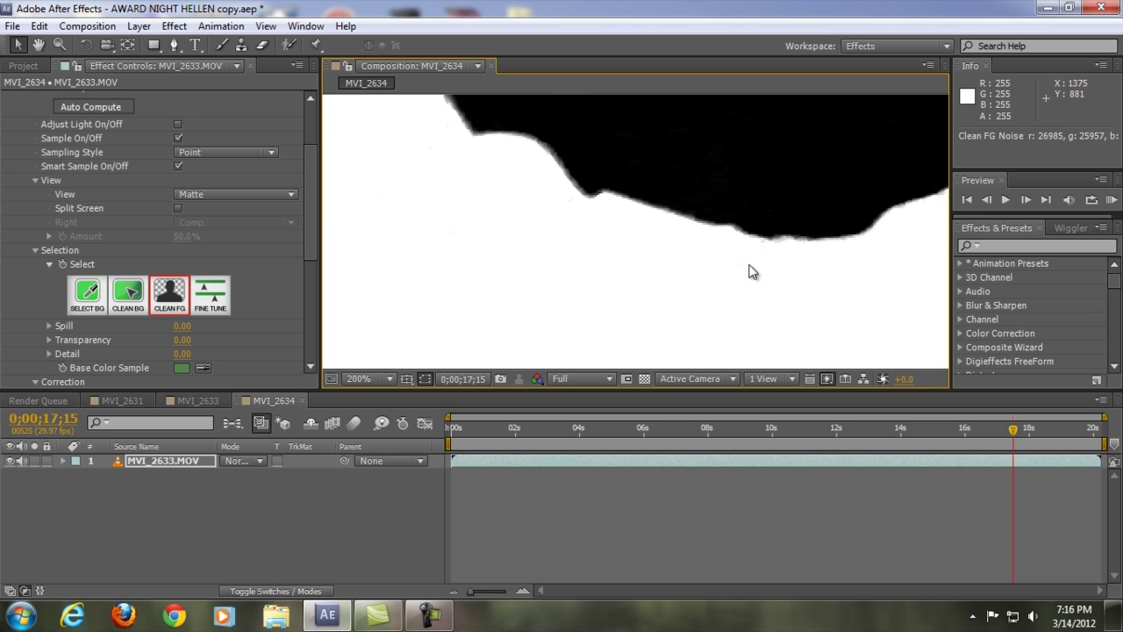
scroll(753, 269, "down", 4)
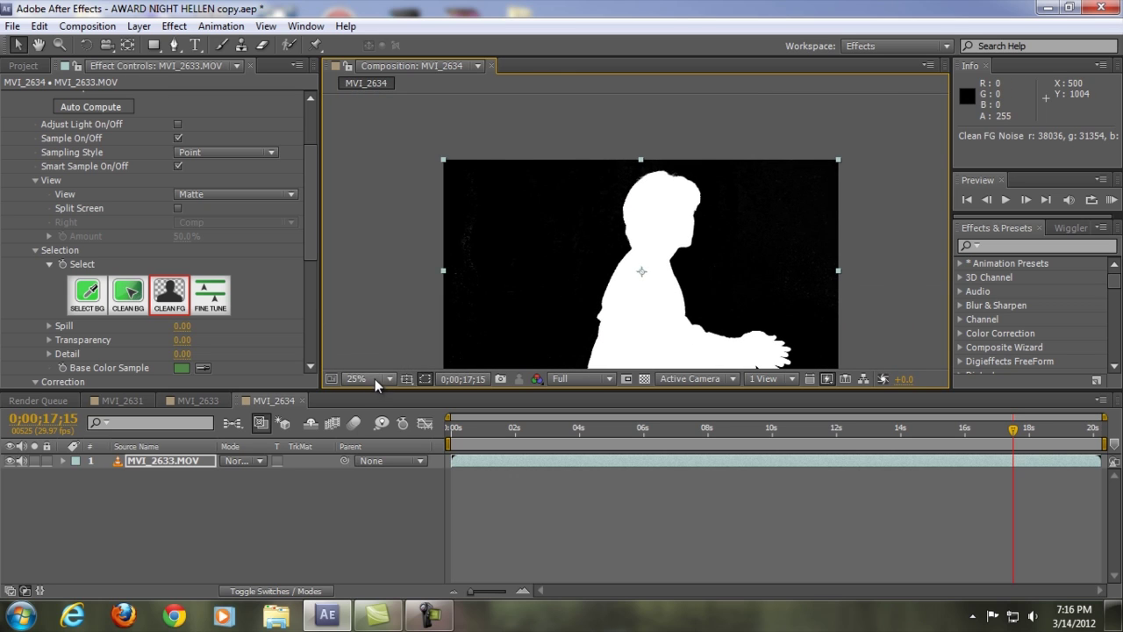
left_click(374, 378)
left_click(399, 108)
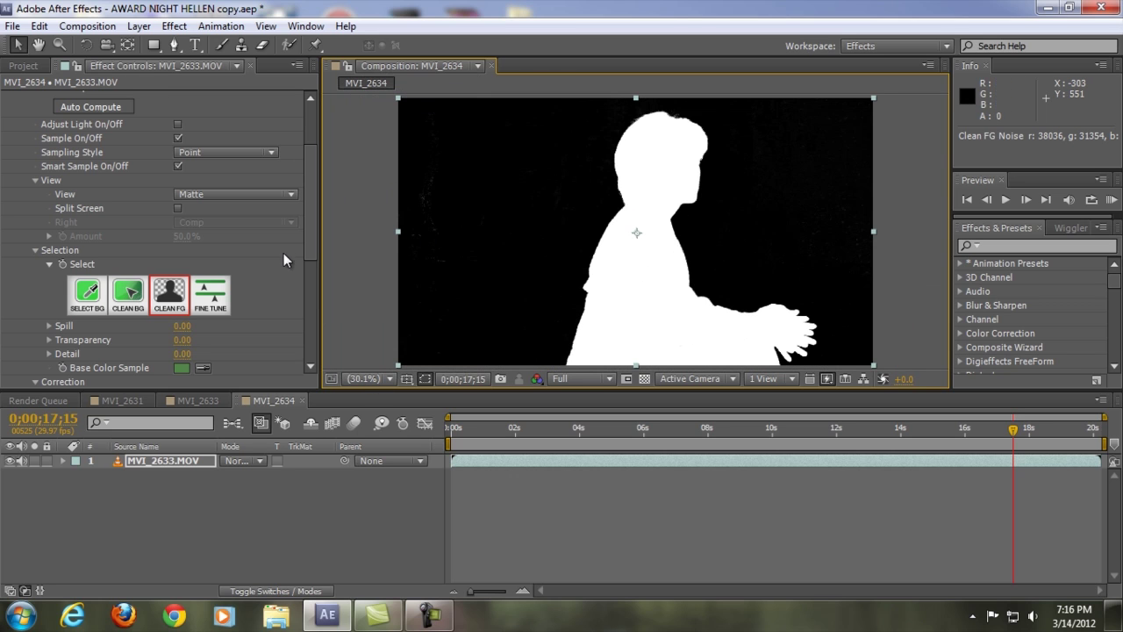
Step: Switch the Primatte View to Comp and zoom in on the woman's neck and hair edges
left_click(253, 193)
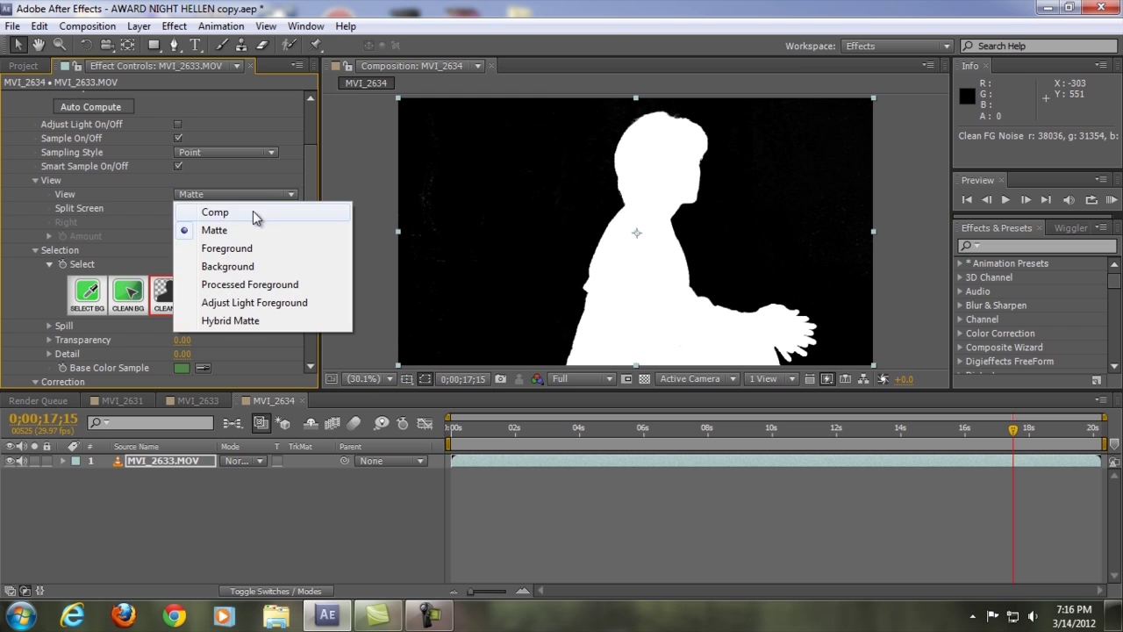
left_click(261, 215)
scroll(641, 214, "up", 8)
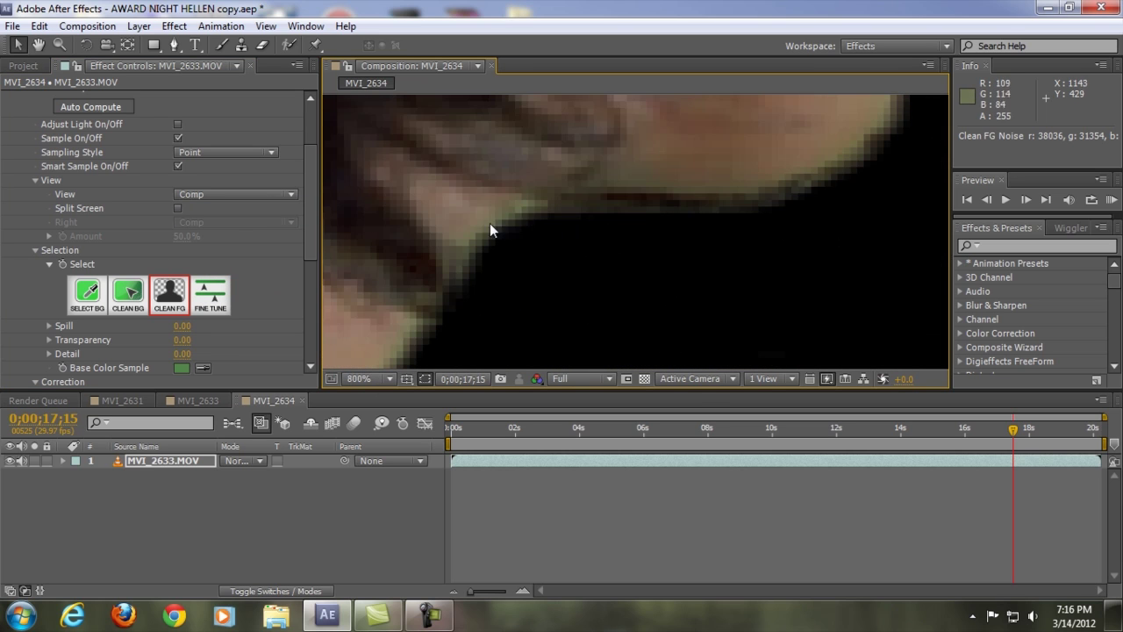
scroll(667, 319, "up", 1)
left_click_drag(667, 319, 647, 289)
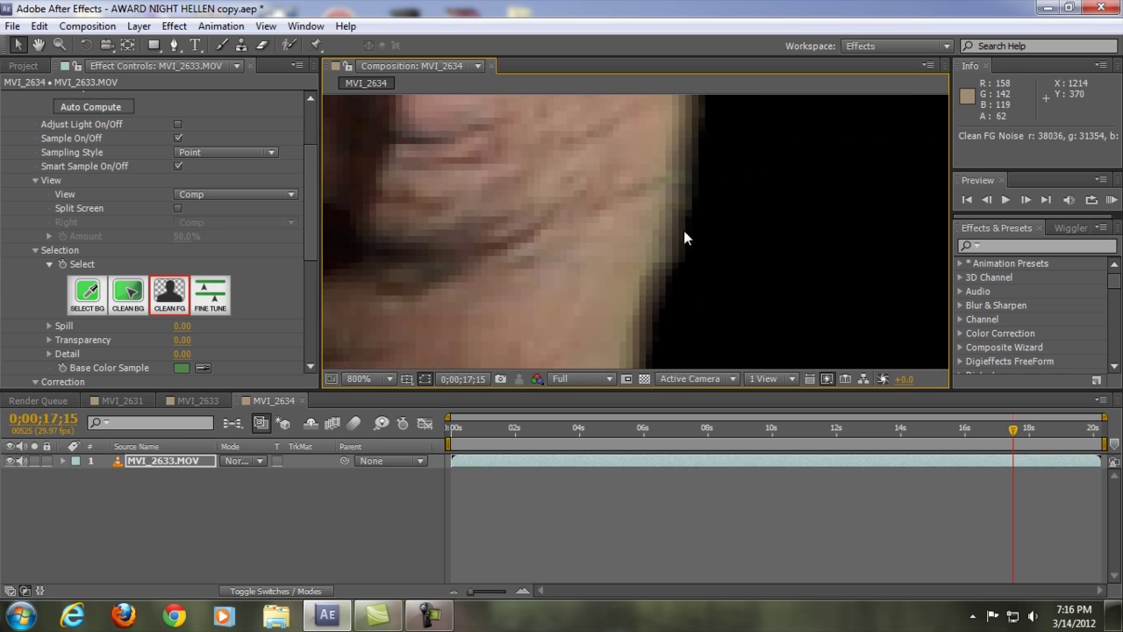
left_click_drag(672, 213, 716, 360)
scroll(706, 280, "down", 4)
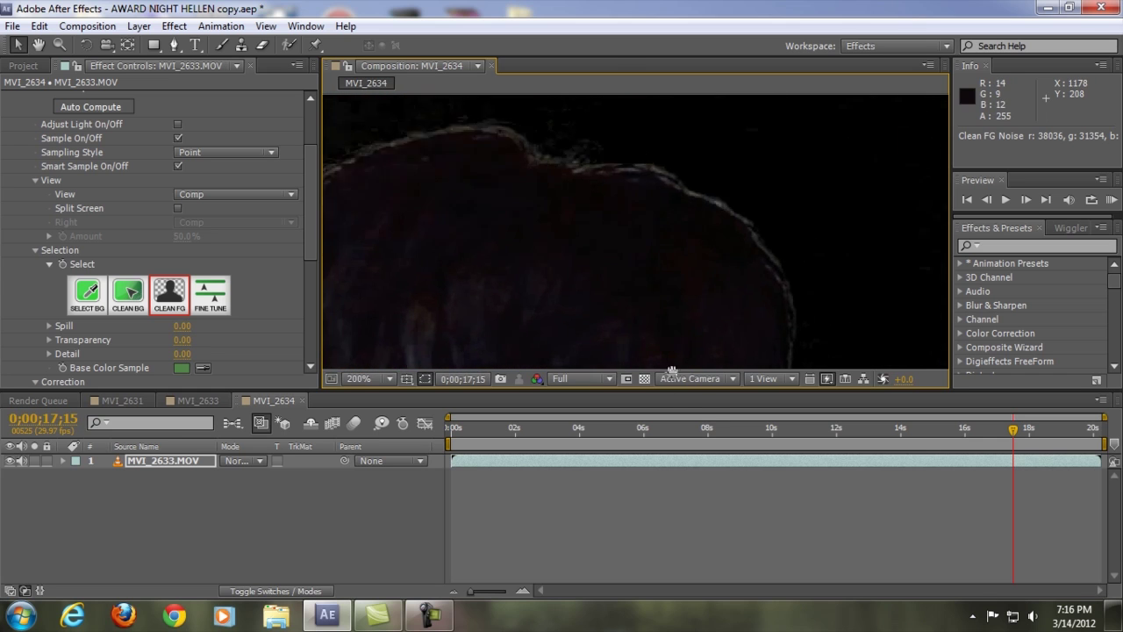
scroll(702, 263, "up", 1)
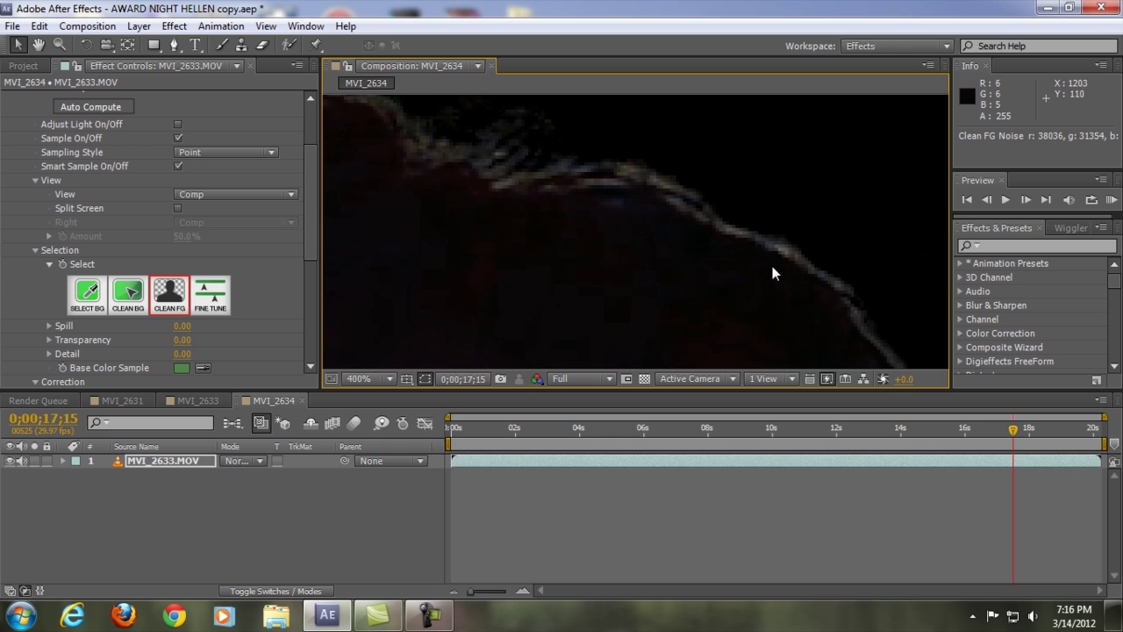
scroll(751, 274, "down", 1)
scroll(488, 257, "up", 1)
scroll(317, 227, "down", 1)
scroll(314, 245, "down", 3)
Step: Sweep Spill Sponge strokes down the cheek and jaw edge to remove the green fringe
left_click(85, 251)
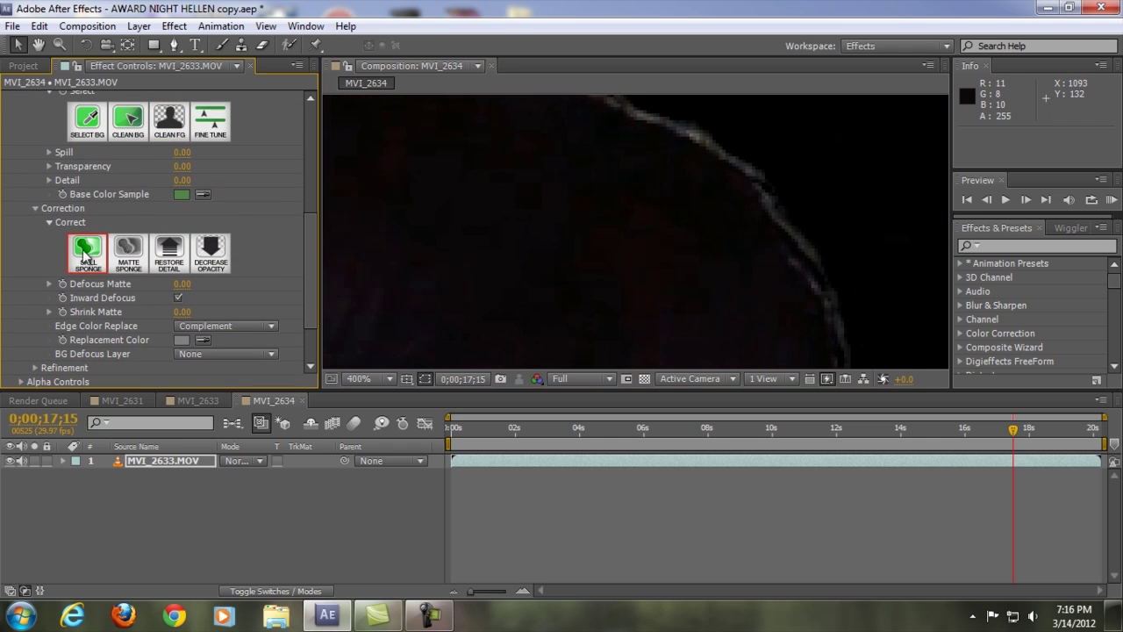
scroll(837, 266, "up", 1)
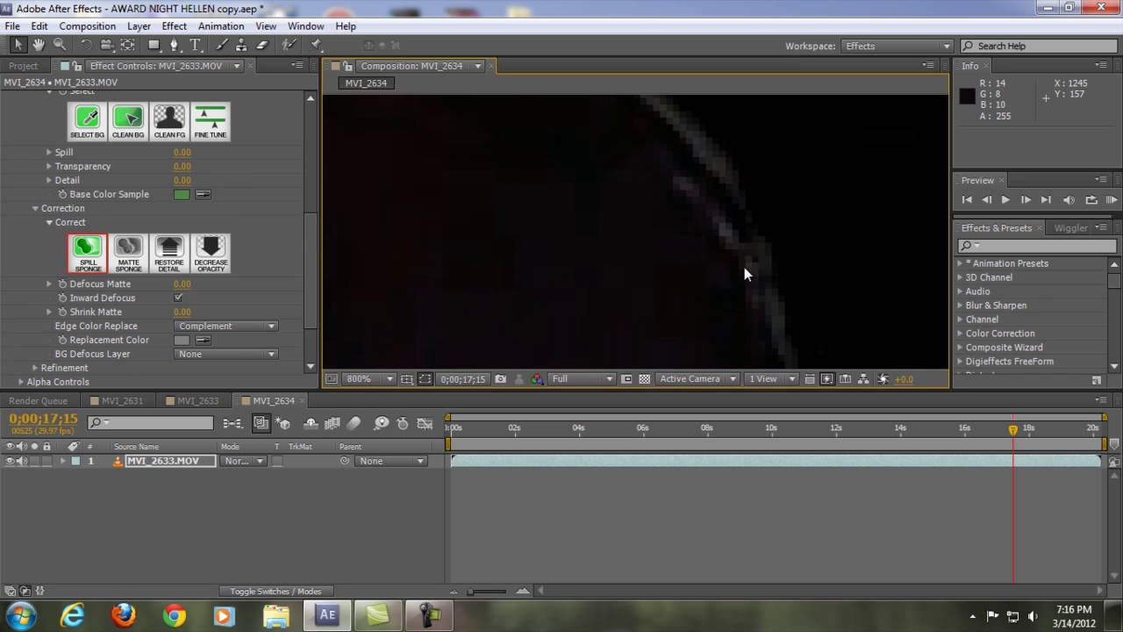
scroll(745, 272, "down", 1)
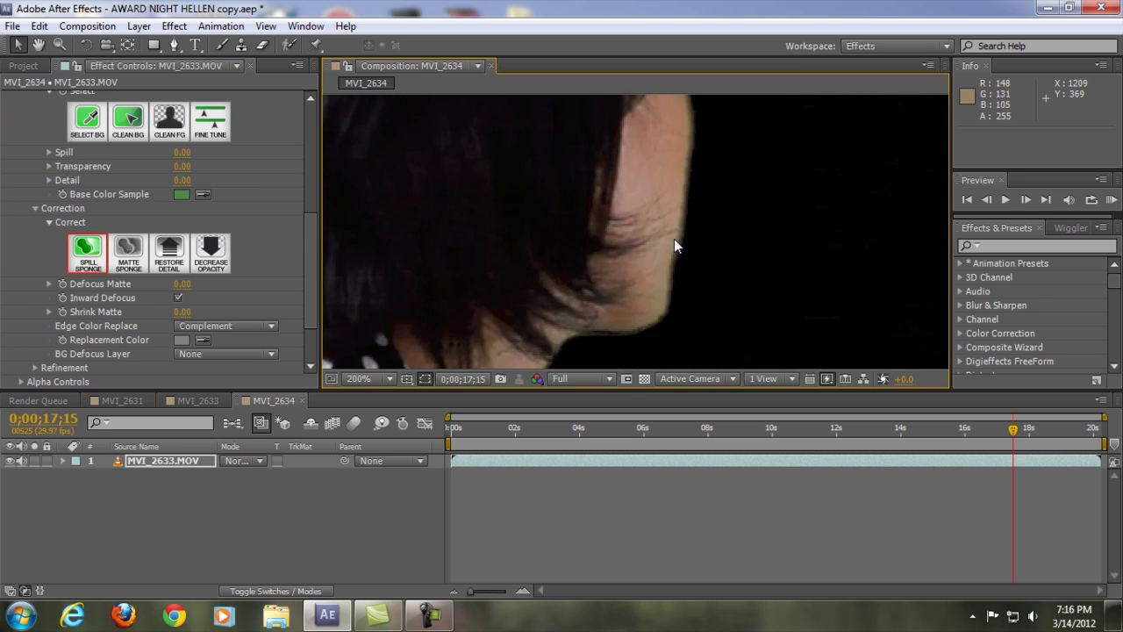
scroll(674, 239, "up", 1)
left_click_drag(689, 248, 678, 300)
left_click_drag(681, 240, 678, 316)
left_click_drag(690, 168, 682, 316)
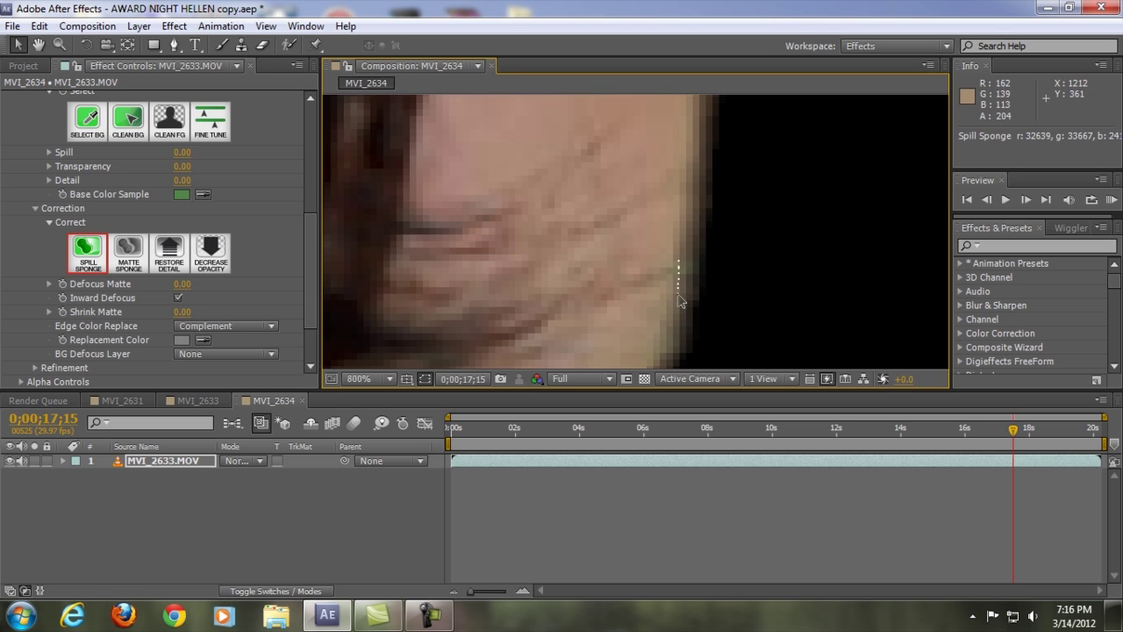
Step: Zoom out and recentre the view on the head to check the cleaned edge
scroll(765, 237, "down", 6)
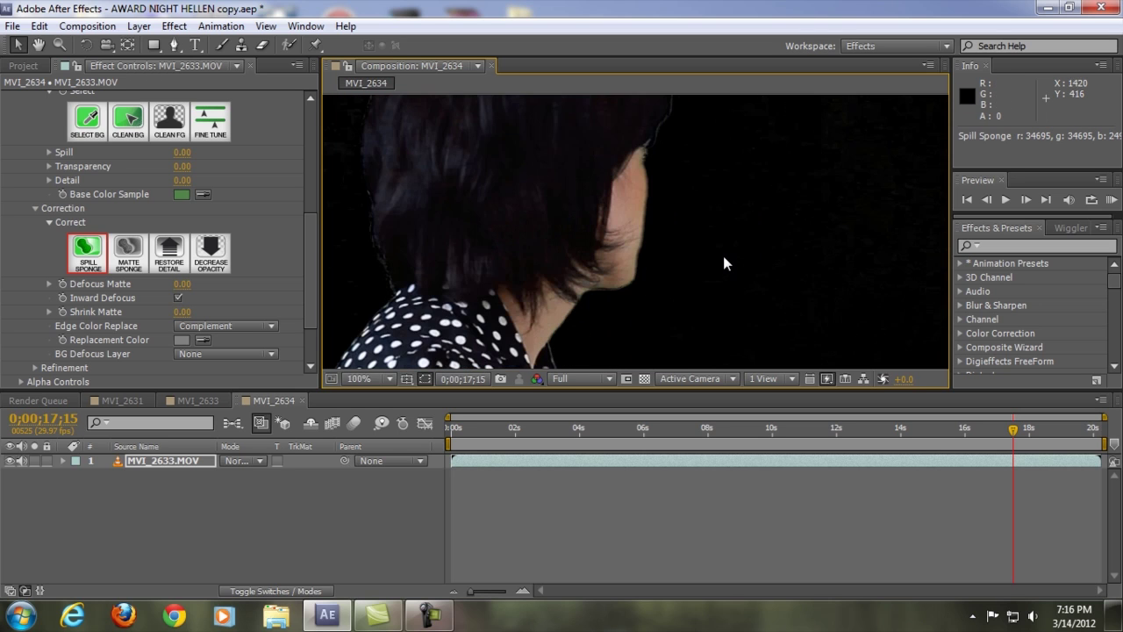
left_click_drag(722, 255, 606, 77)
scroll(672, 231, "up", 3)
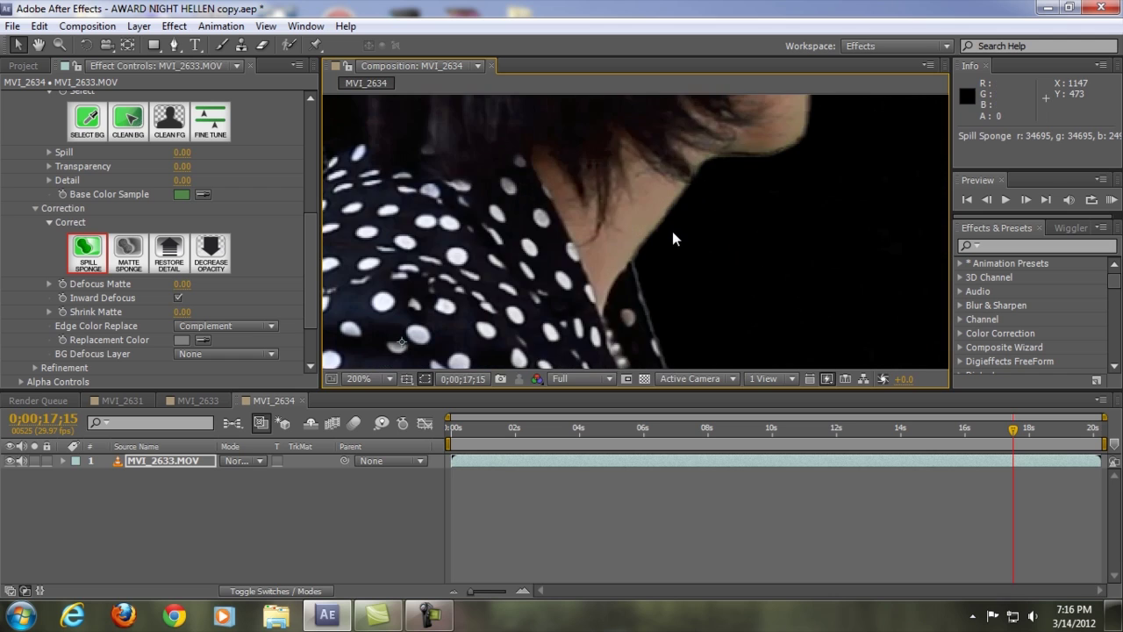
scroll(686, 224, "down", 1)
scroll(686, 222, "up", 3)
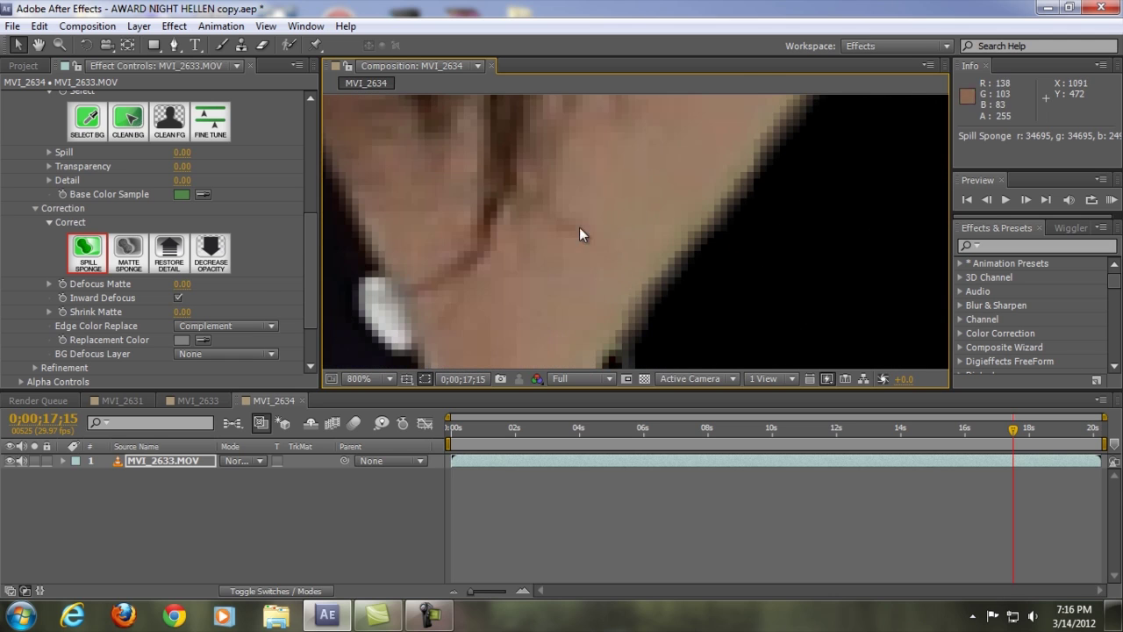
left_click_drag(310, 260, 310, 280)
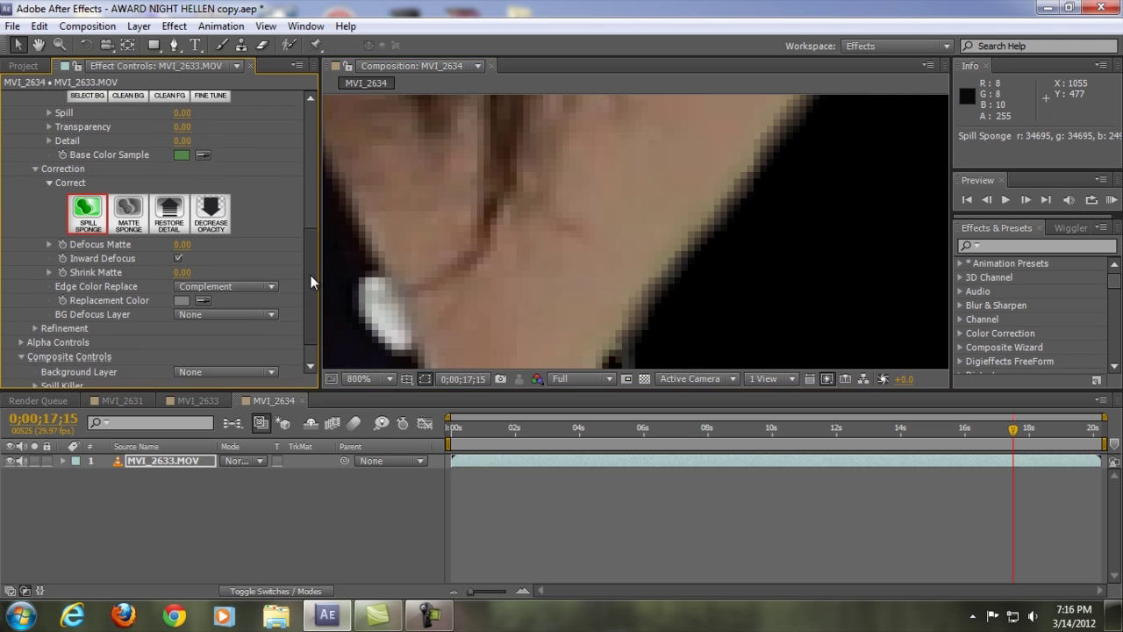
Step: Set Primatte's Defocus Matte to 3
left_click(182, 245)
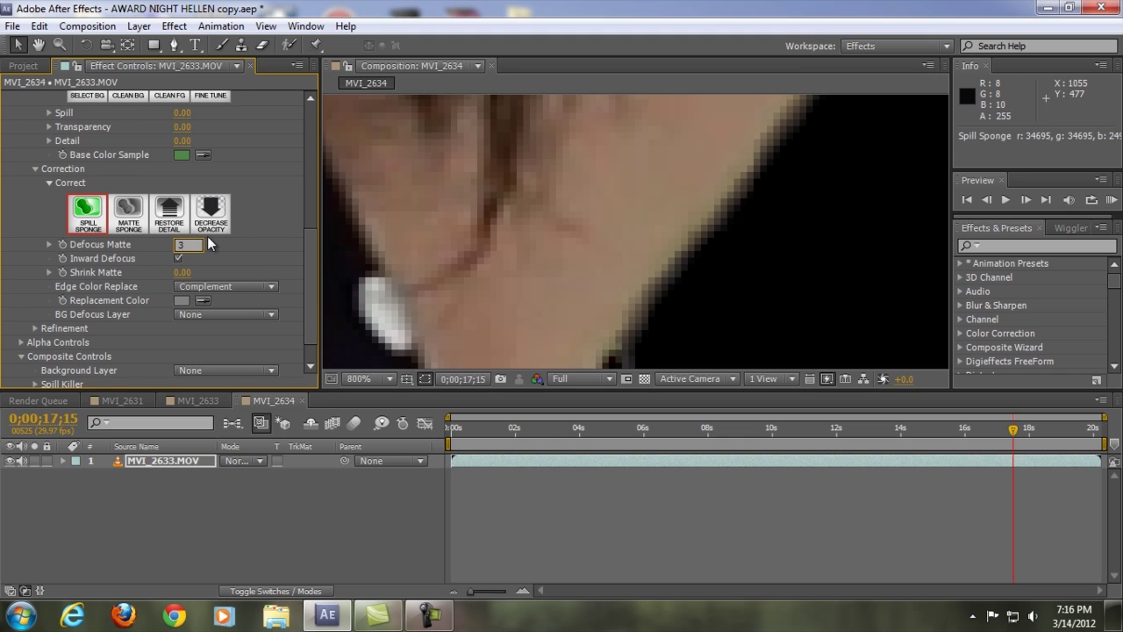
type("3")
left_click(251, 243)
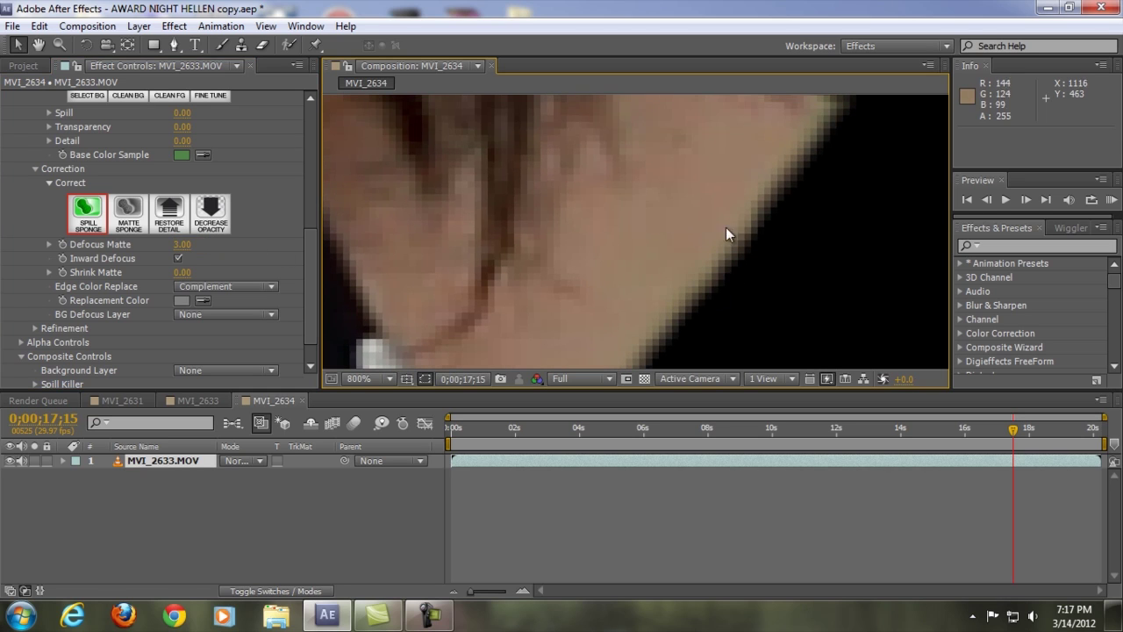
scroll(744, 267, "down", 4)
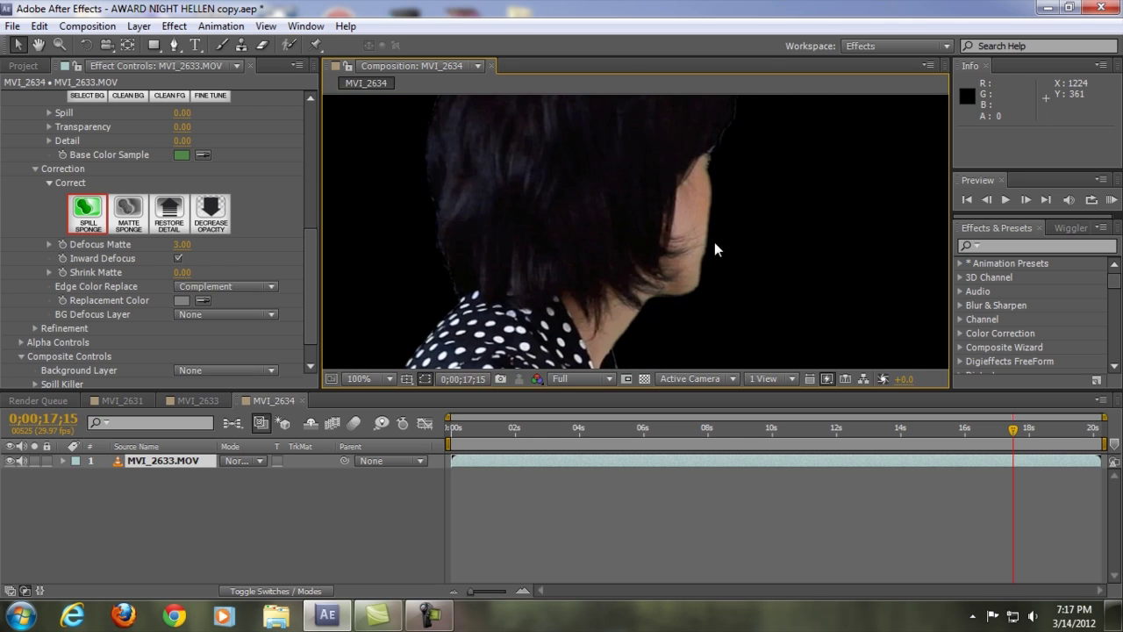
scroll(719, 239, "up", 2)
Step: Scrub Shrink Matte up to 55.60 to tighten the matte edges
left_click_drag(181, 273, 190, 274)
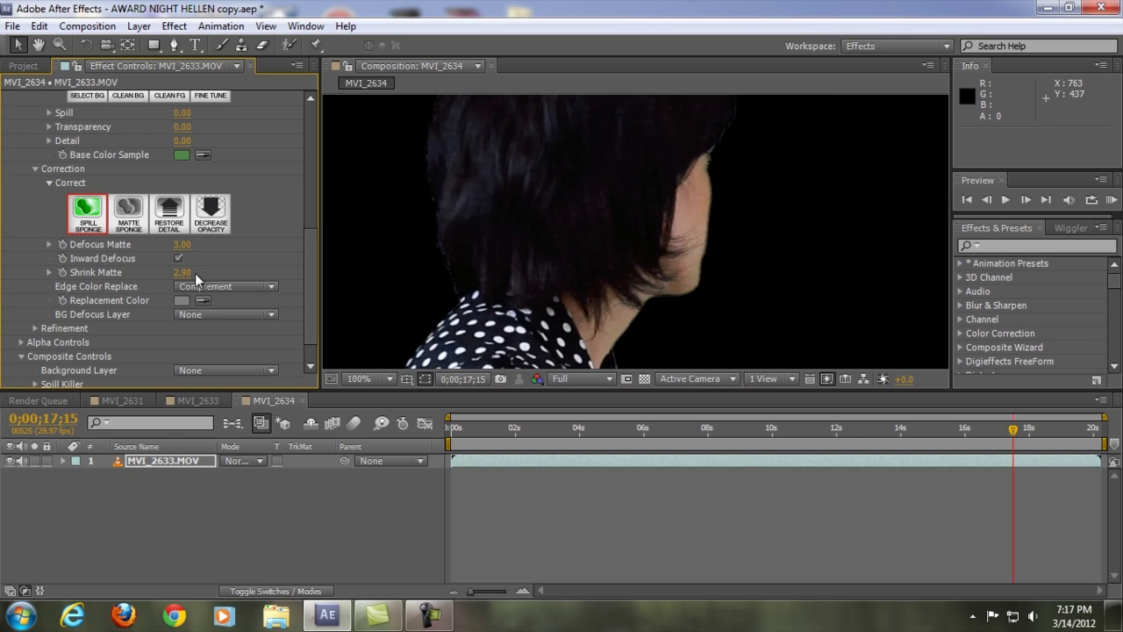
left_click_drag(186, 273, 195, 273)
scroll(653, 309, "down", 4)
scroll(708, 316, "up", 5)
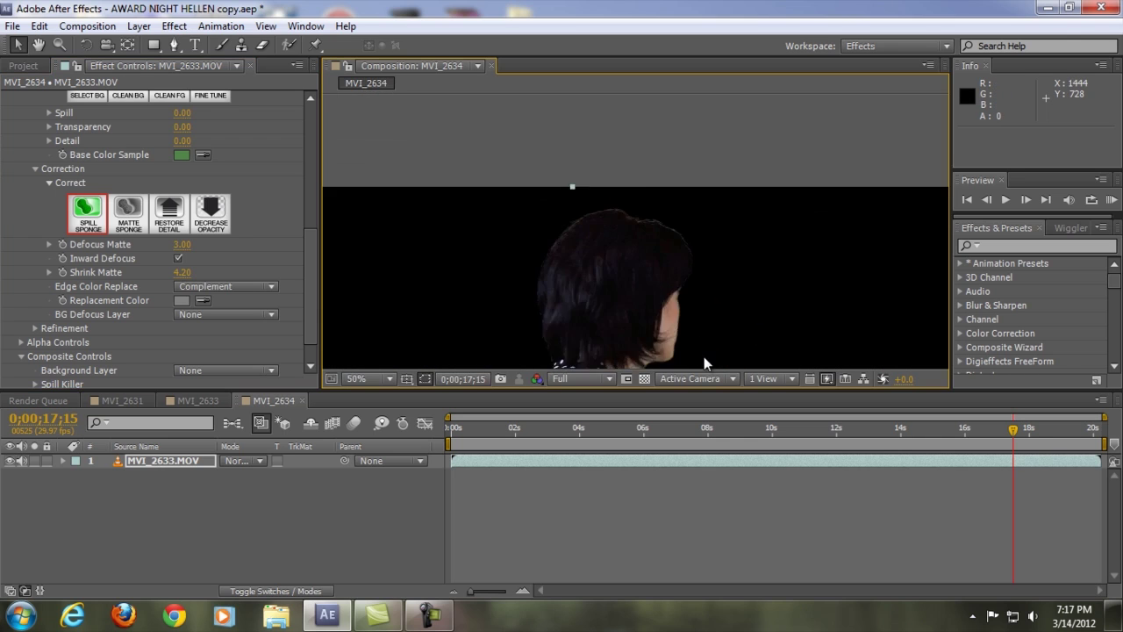
left_click_drag(182, 273, 500, 303)
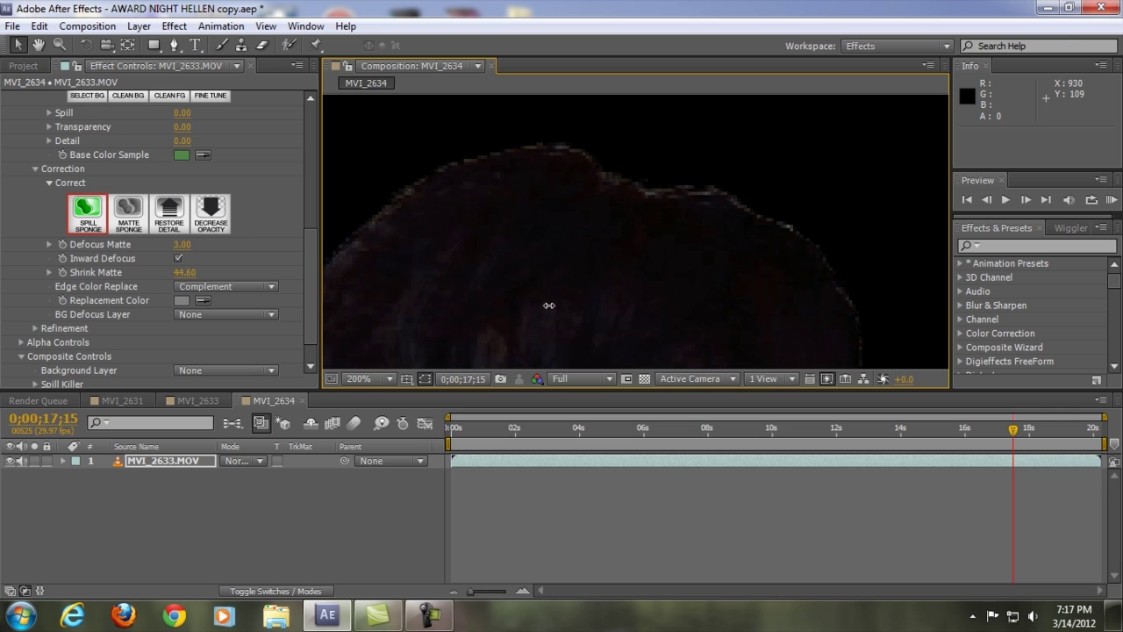
left_click_drag(602, 313, 602, 315)
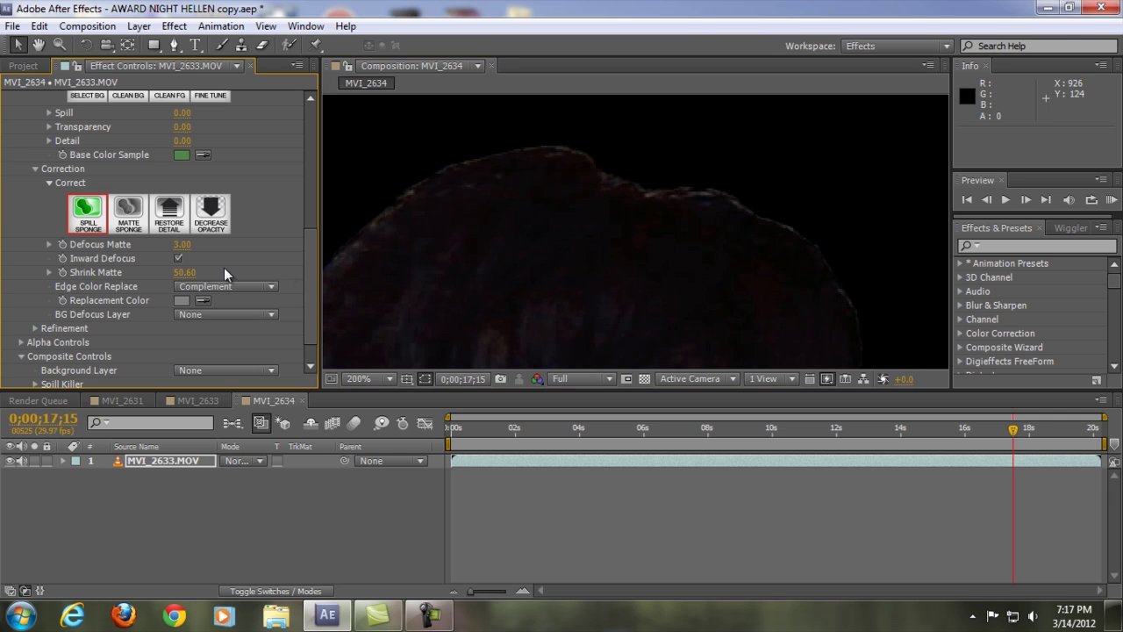
left_click_drag(204, 272, 226, 274)
scroll(600, 320, "down", 4)
scroll(601, 325, "down", 3)
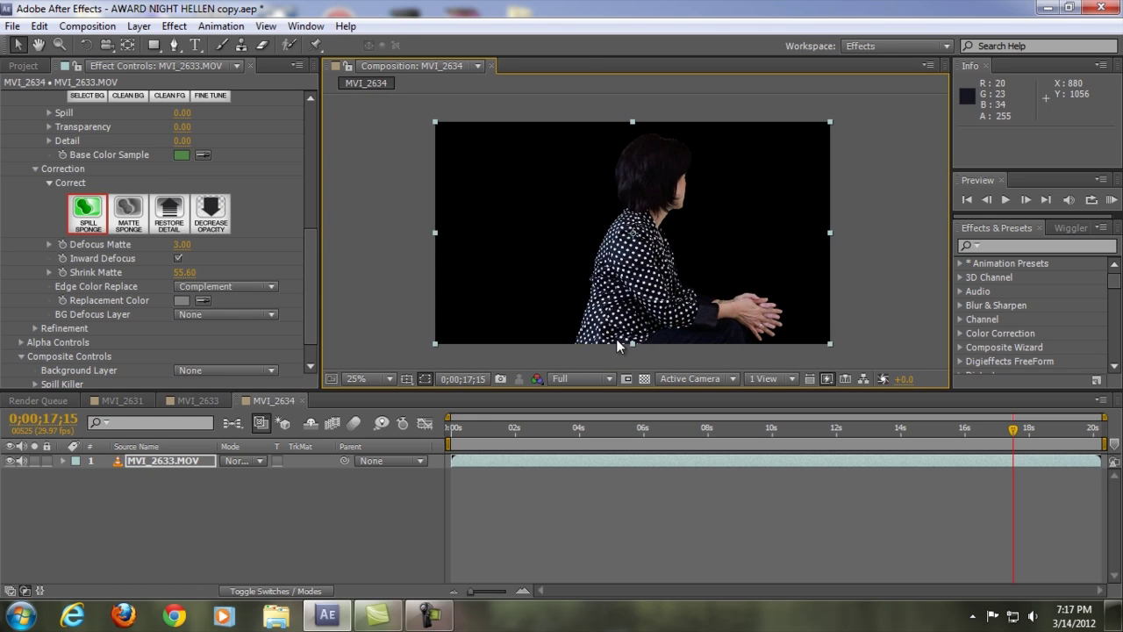
Step: Add Aircraft_Seat.jpg beneath the clip, flipped horizontally, enlarged and positioned as the cabin background
left_click_drag(308, 281, 306, 308)
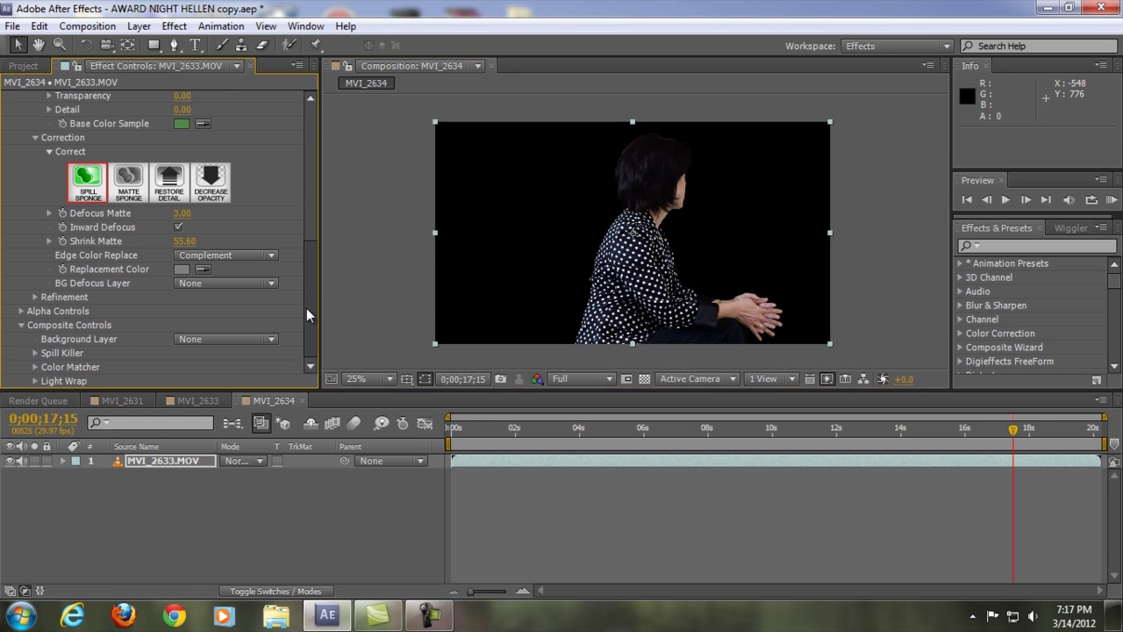
left_click(23, 66)
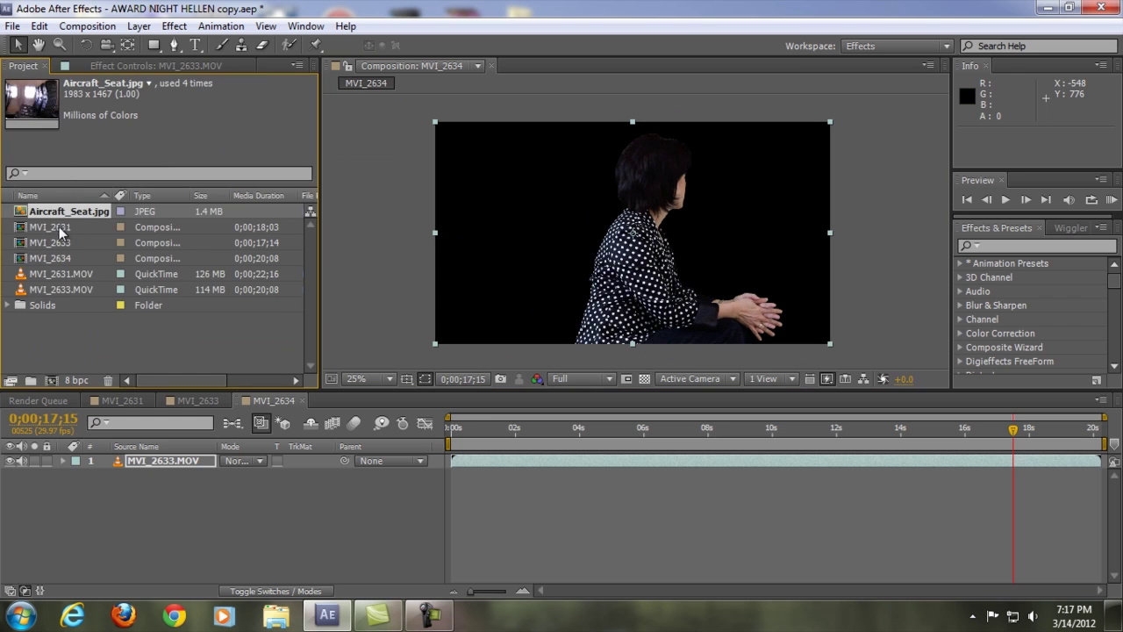
left_click_drag(66, 211, 429, 482)
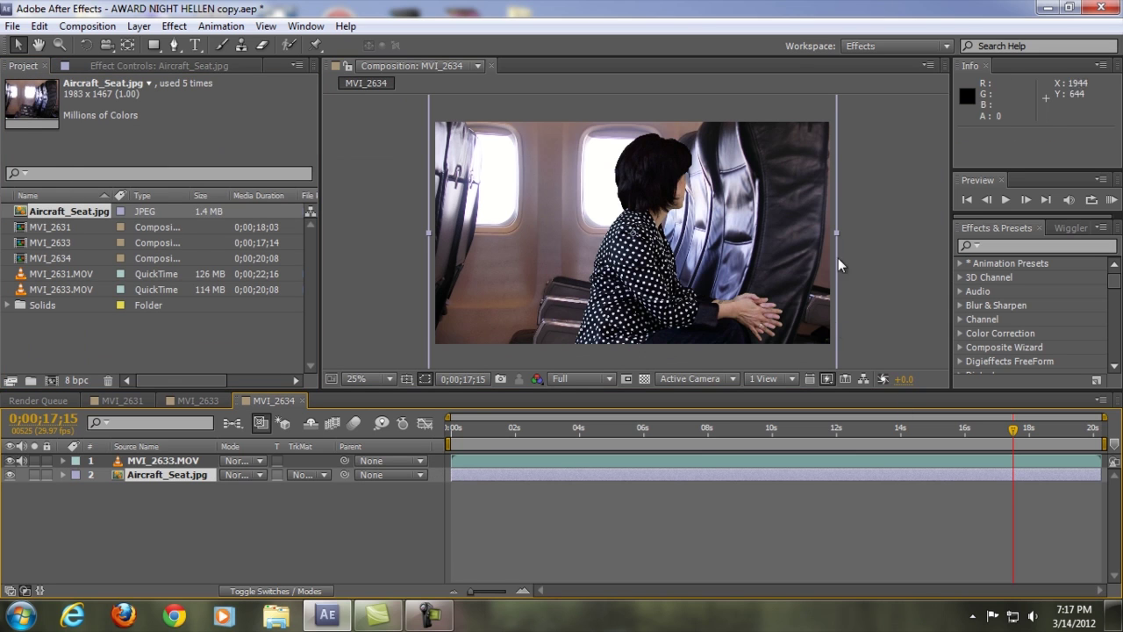
left_click_drag(836, 232, 415, 234)
left_click_drag(761, 181, 740, 199)
left_click_drag(828, 100, 856, 88)
left_click_drag(789, 332, 786, 339)
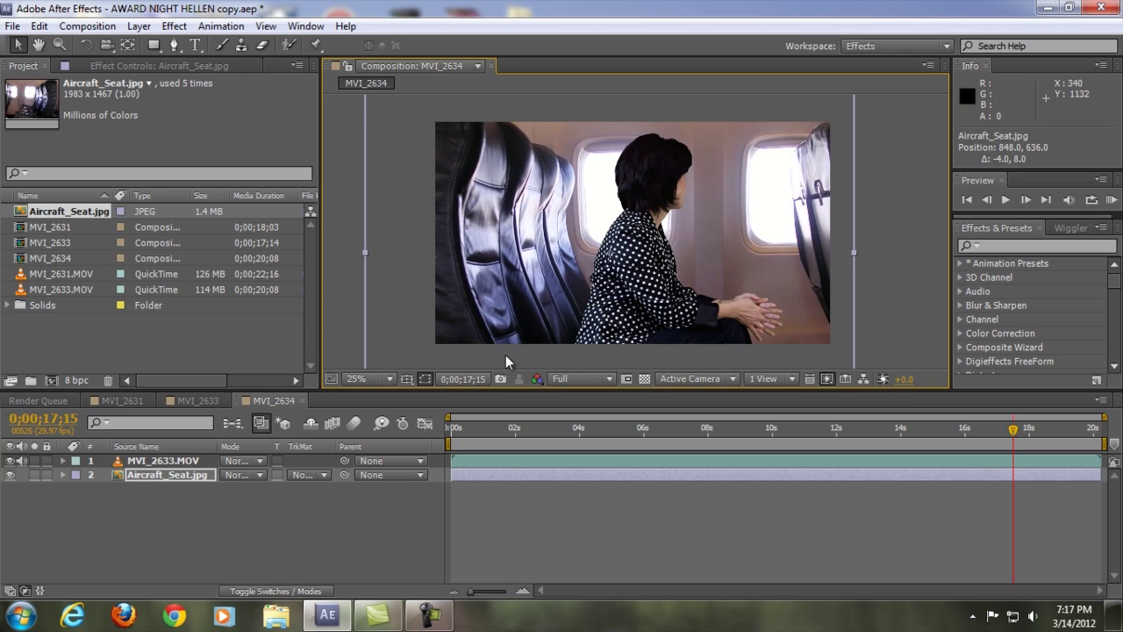
Step: Deselect the Aircraft_Seat.jpg layer and set the Composition magnification to Fit up to 100%
left_click(885, 304)
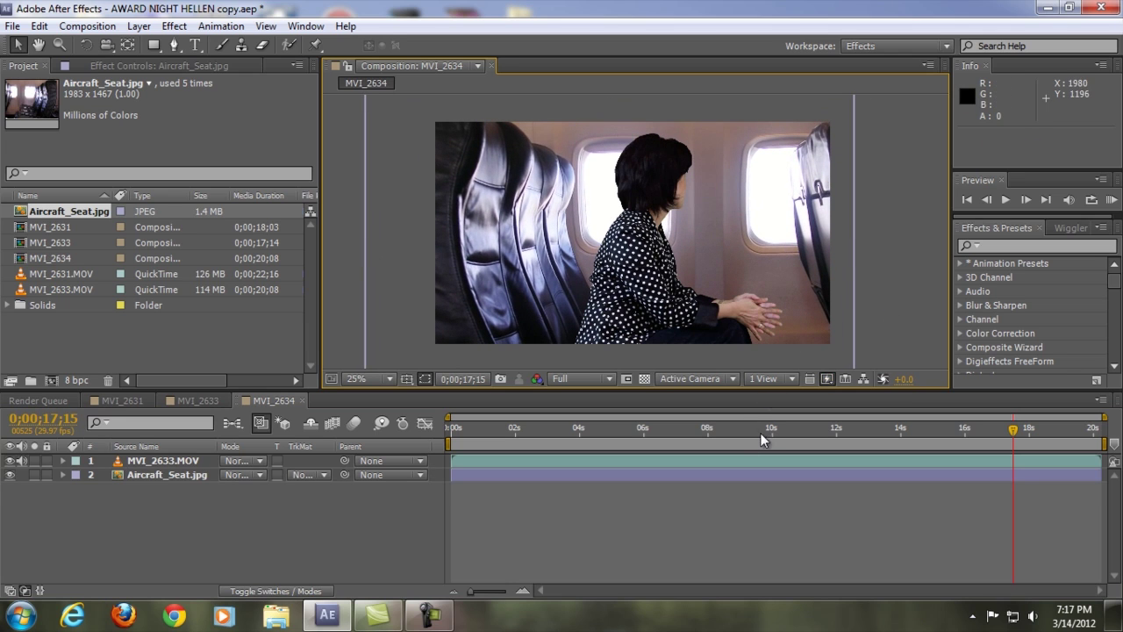
scroll(628, 286, "up", 2)
scroll(629, 286, "down", 2)
left_click(355, 378)
left_click(437, 102)
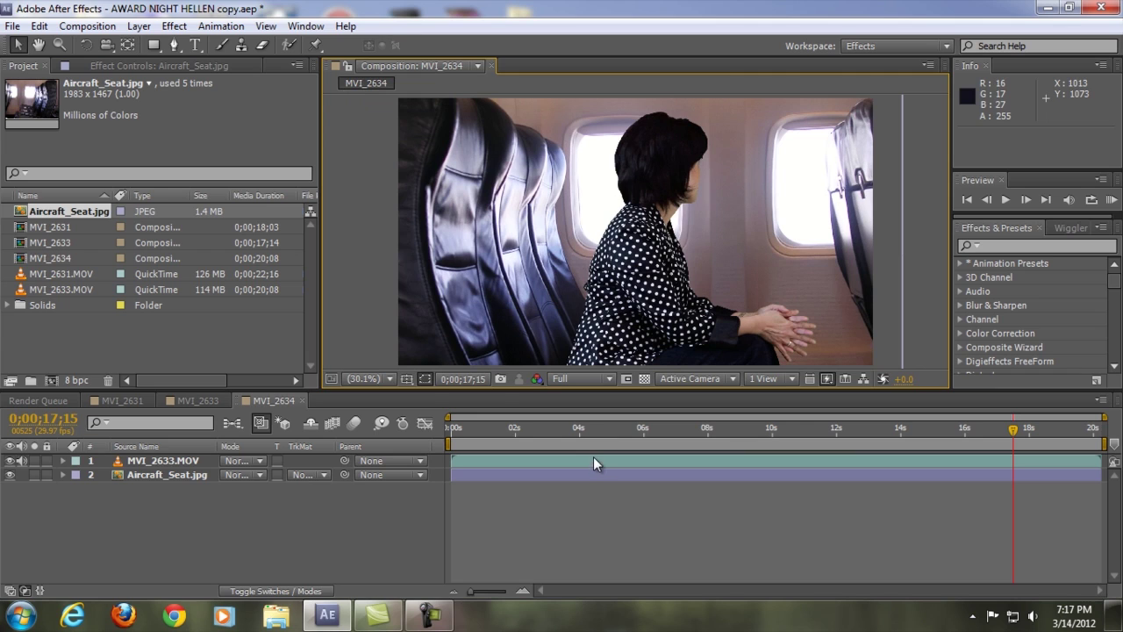
left_click(200, 456)
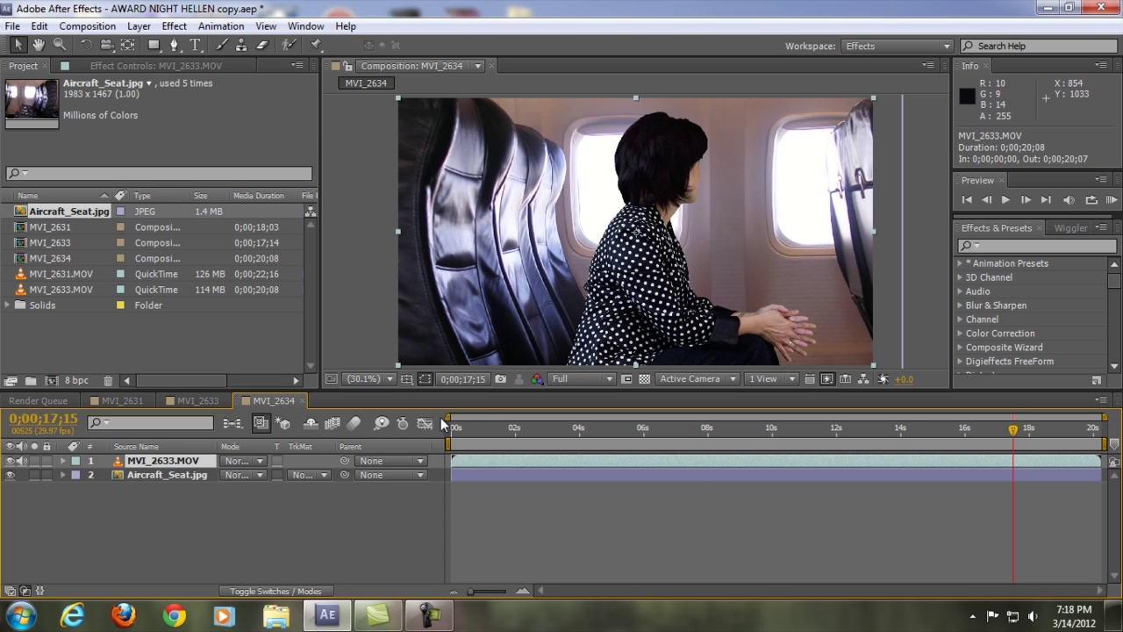
left_click(165, 474)
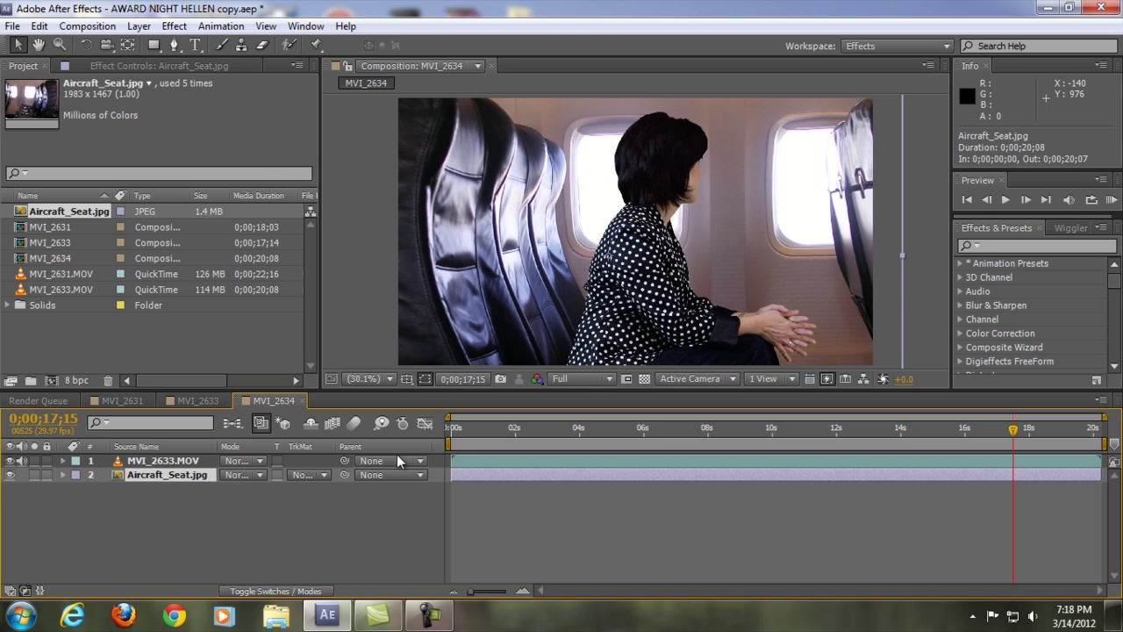
Step: Select the MVI_2633.MOV layer and browse the Keying effects without adding one
left_click(492, 462)
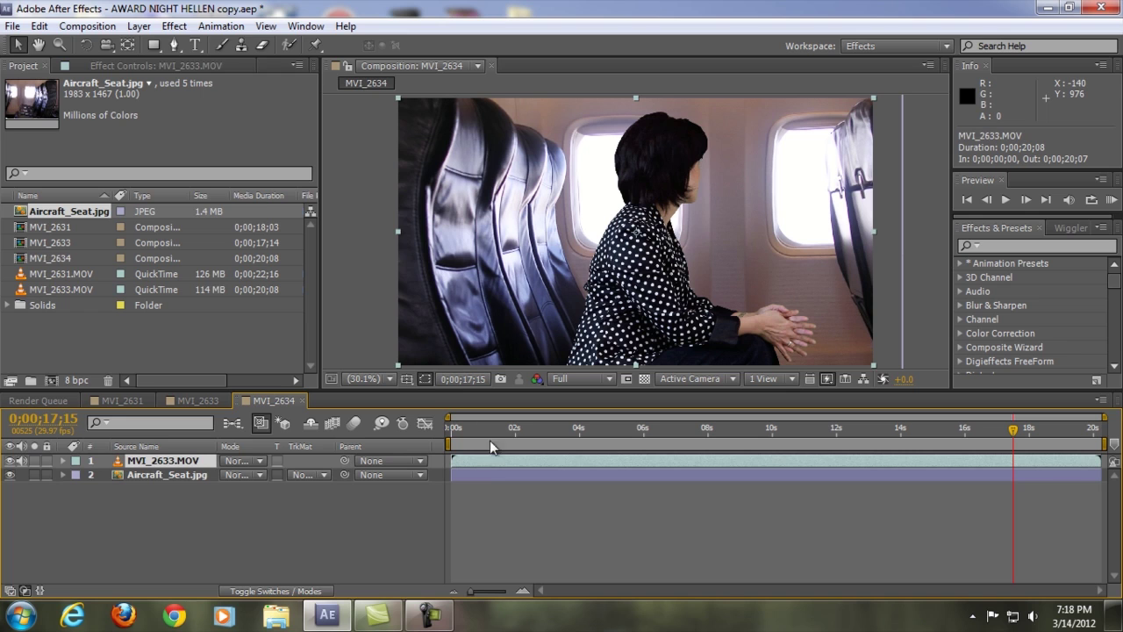
left_click(188, 26)
mouse_move(176, 286)
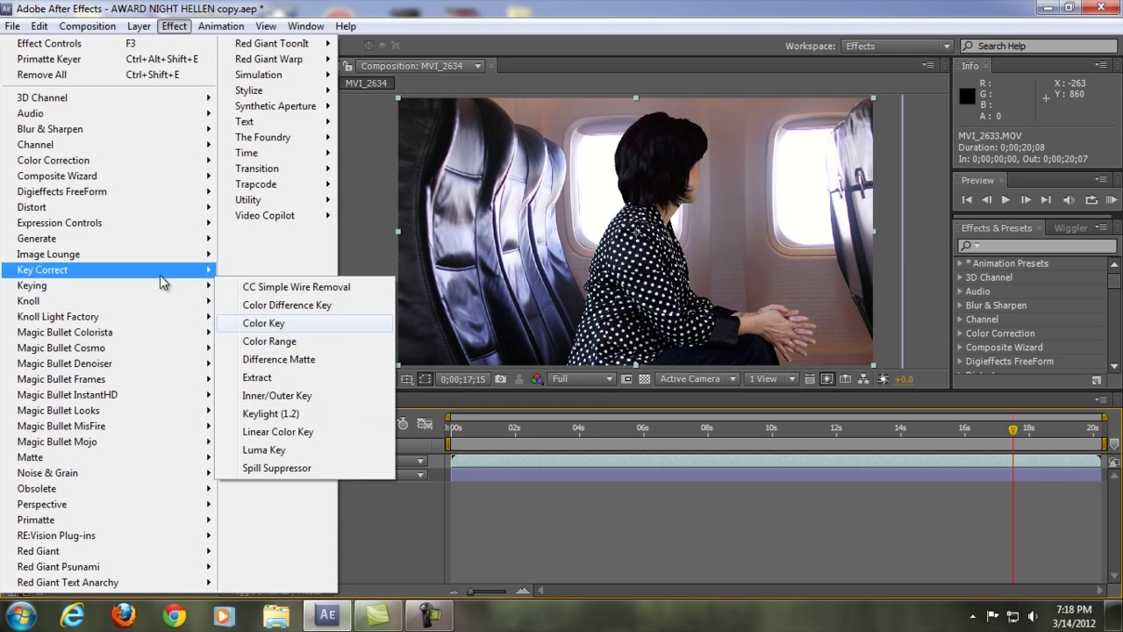
mouse_move(149, 268)
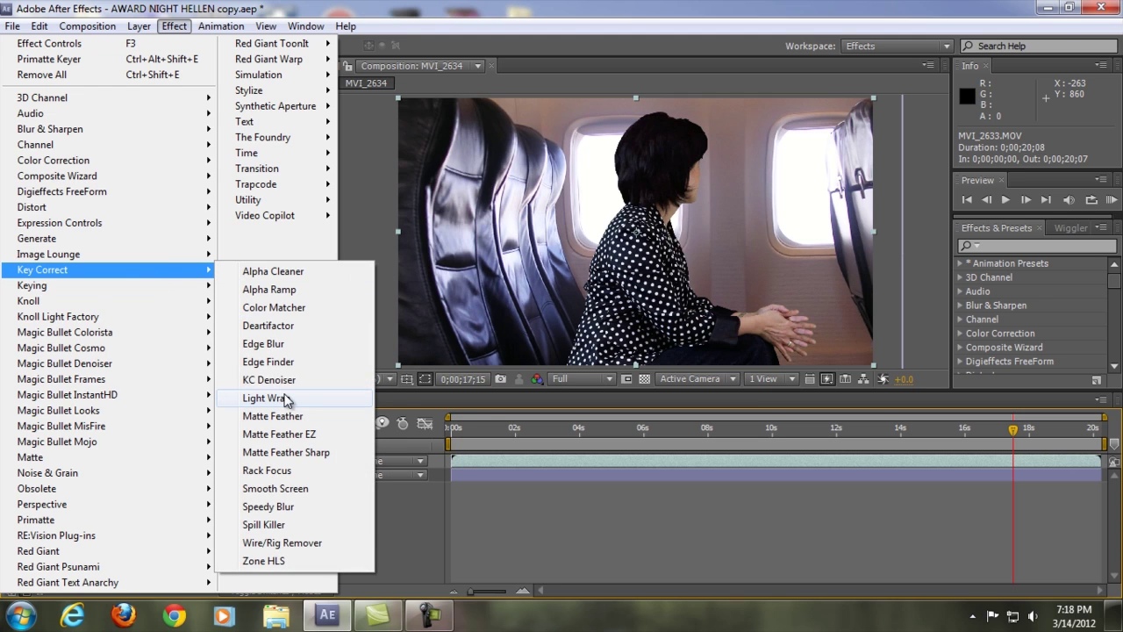
left_click(512, 465)
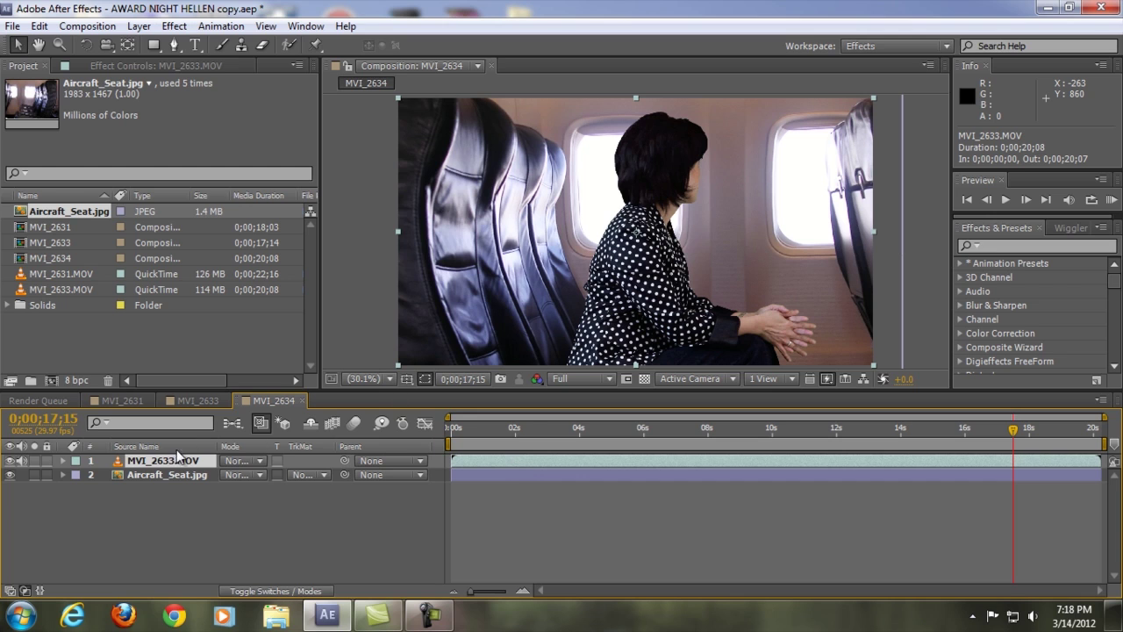
Step: Set Primatte Keyer's Background Layer to Aircraft_Seat.jpg
left_click(174, 67)
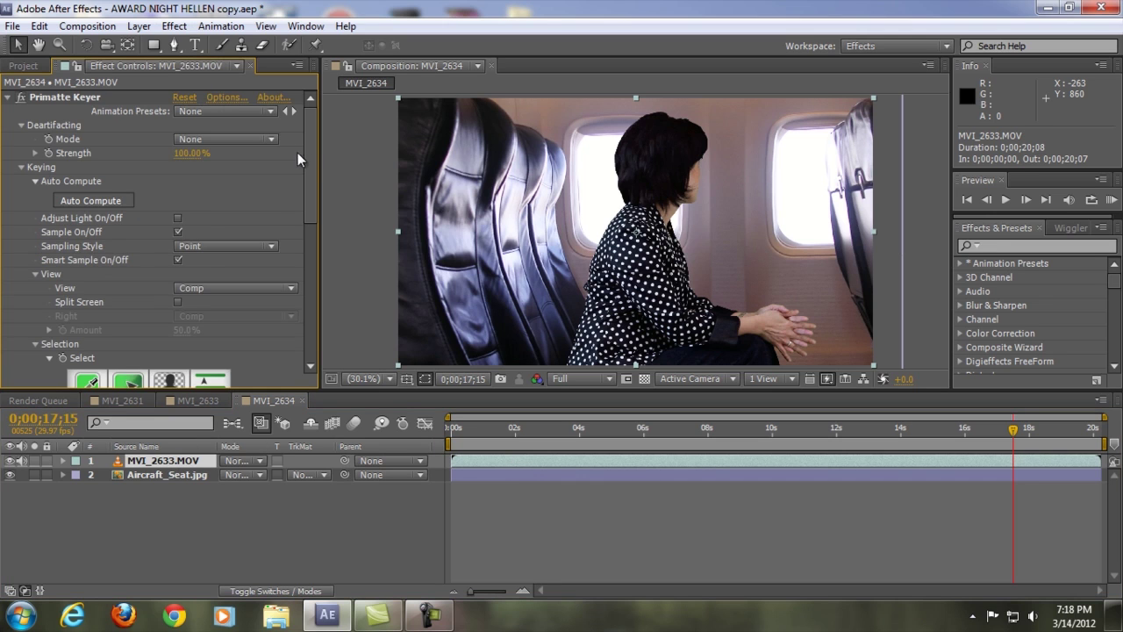
scroll(314, 167, "down", 1)
left_click_drag(315, 168, 308, 332)
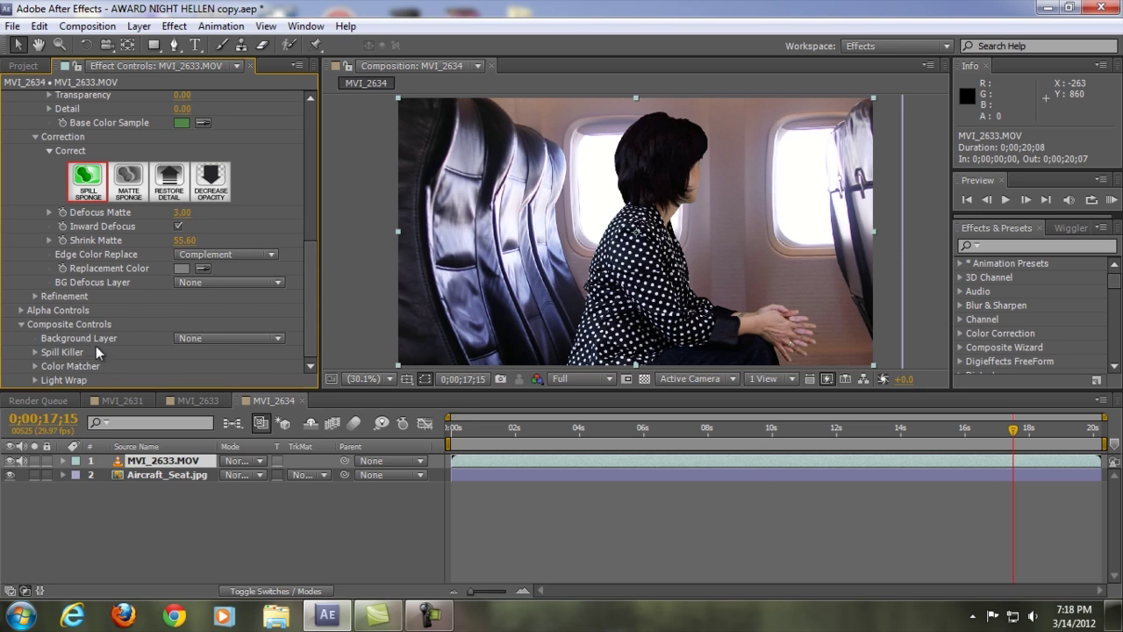
left_click(278, 338)
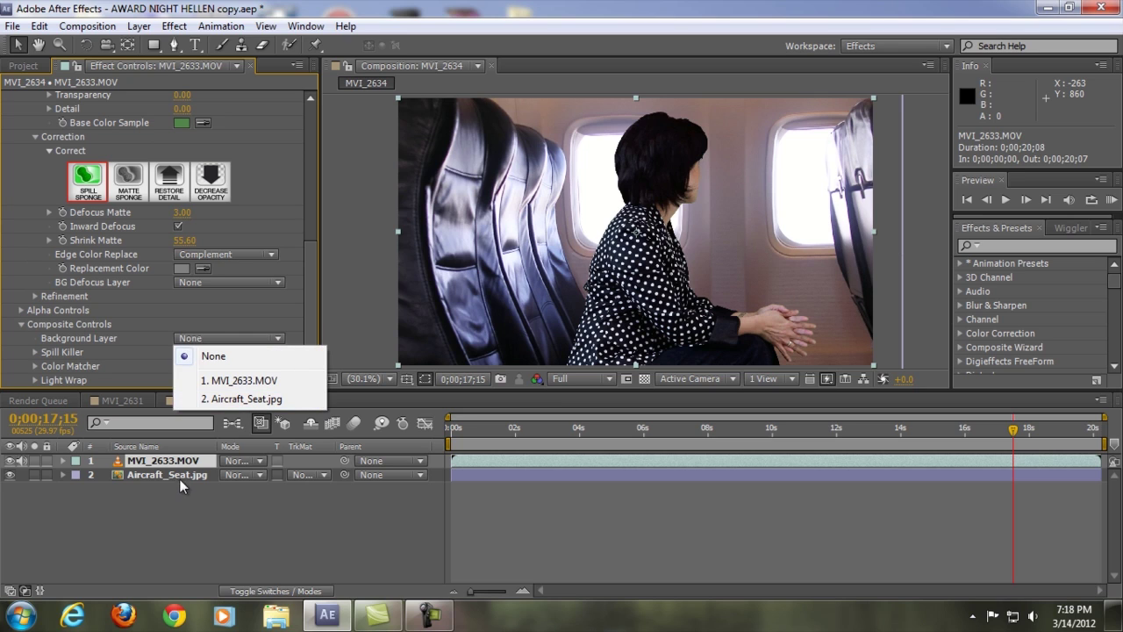
left_click(239, 400)
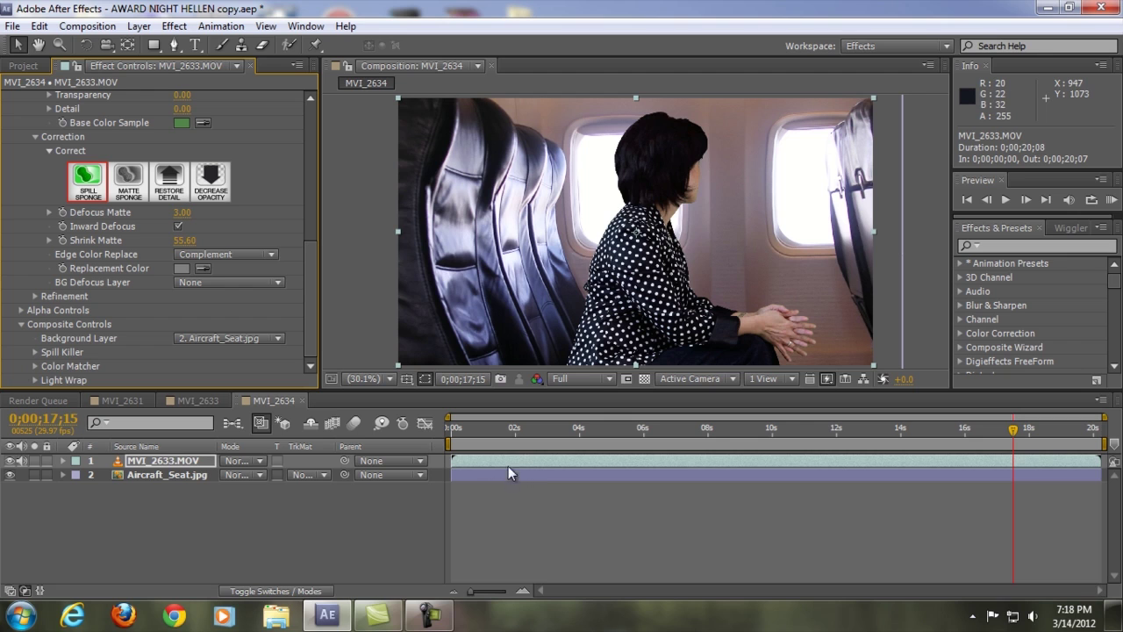
Step: Enable Primatte's Spill Killer with Color Mode set to Green
left_click(186, 474)
left_click(187, 461)
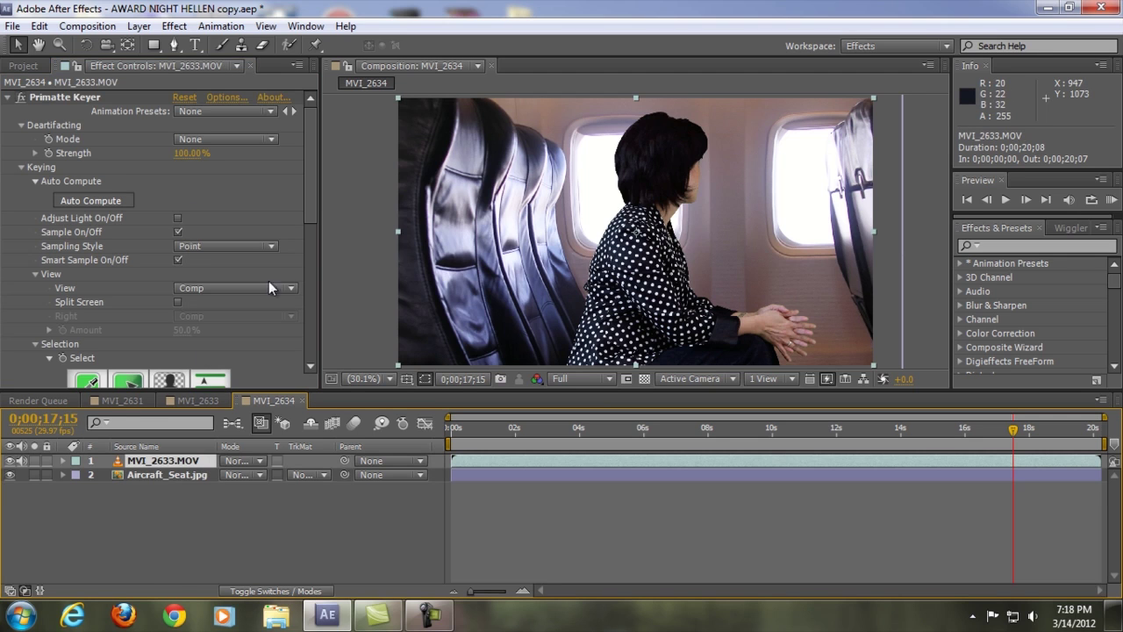
left_click_drag(315, 202, 317, 382)
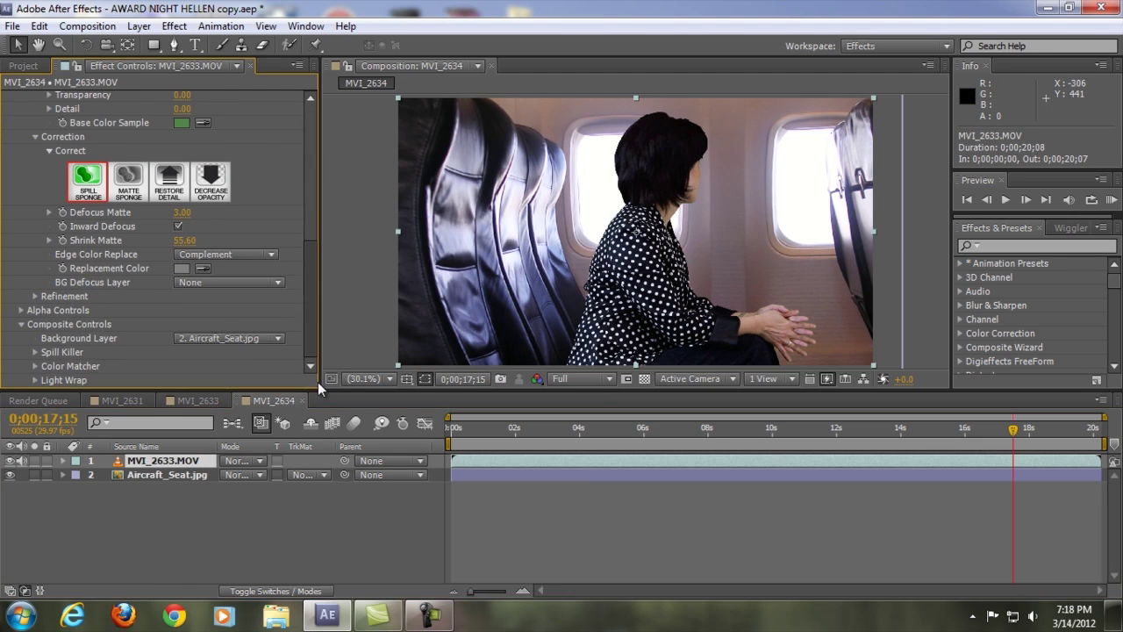
left_click(35, 352)
left_click(249, 340)
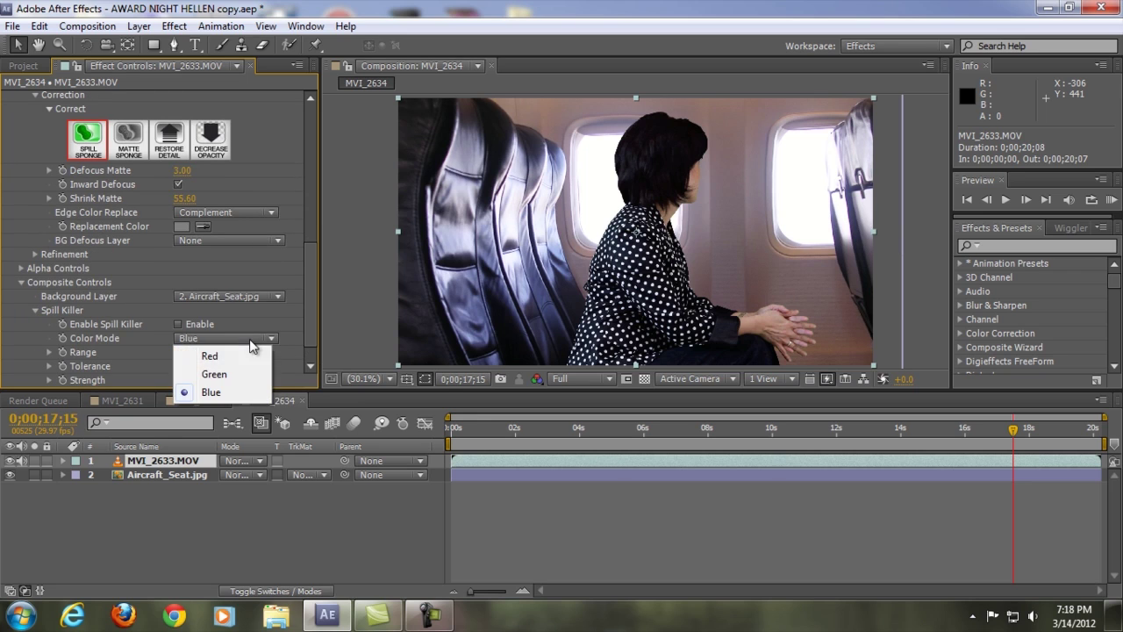
left_click(191, 324)
left_click(233, 339)
left_click(214, 373)
left_click(35, 310)
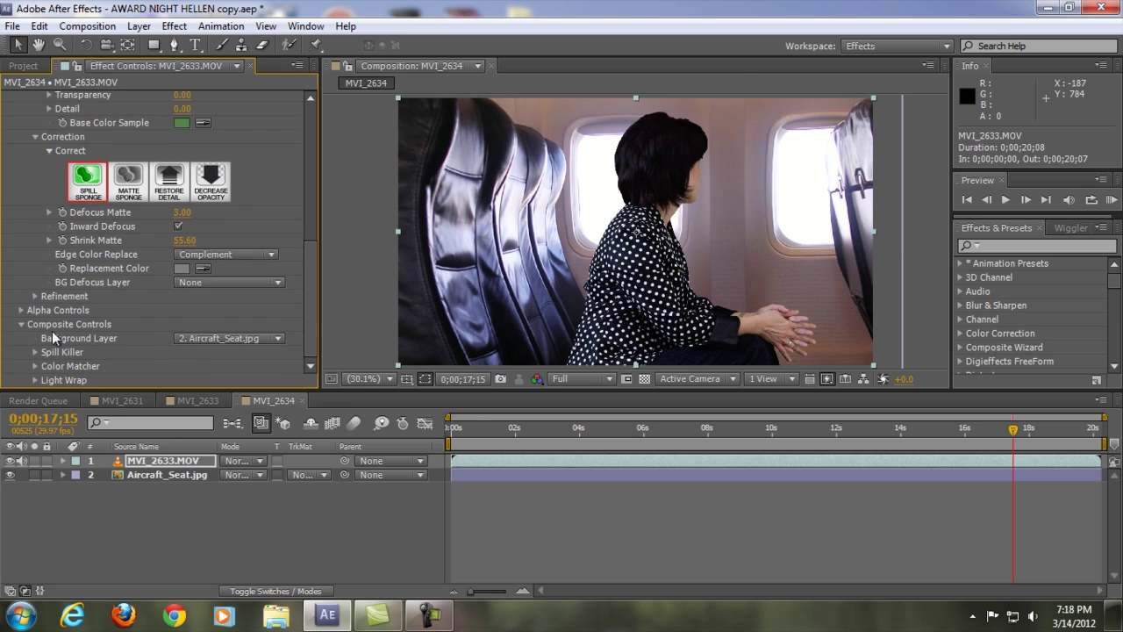
Step: At frame 0;00;07;19, enable Color Matcher to match her tones to the background
left_click(37, 365)
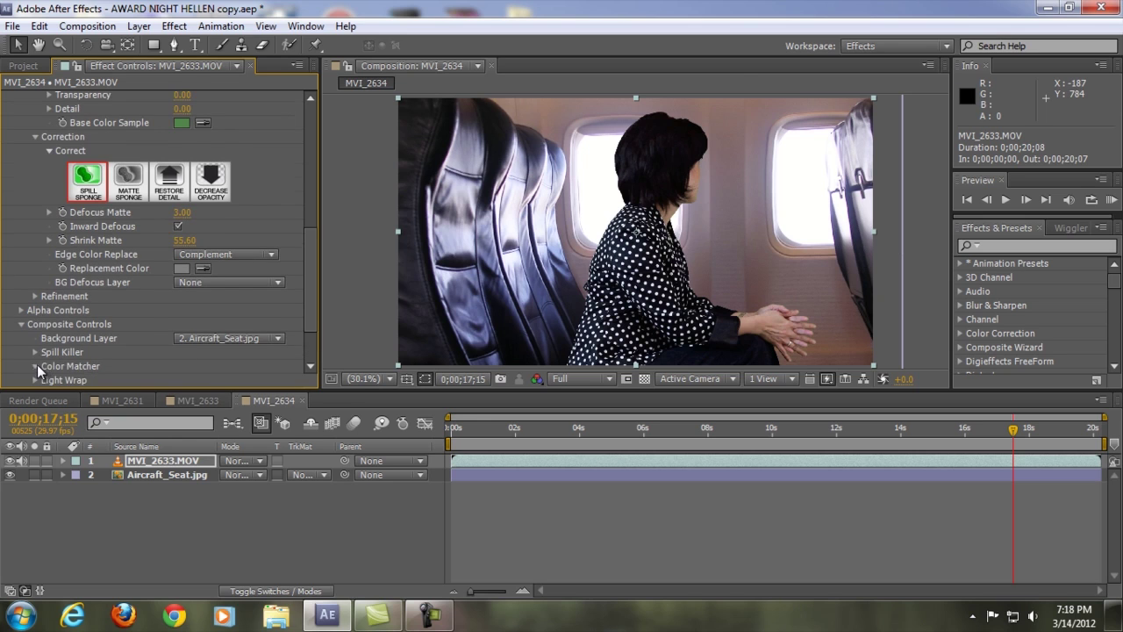
left_click(696, 430)
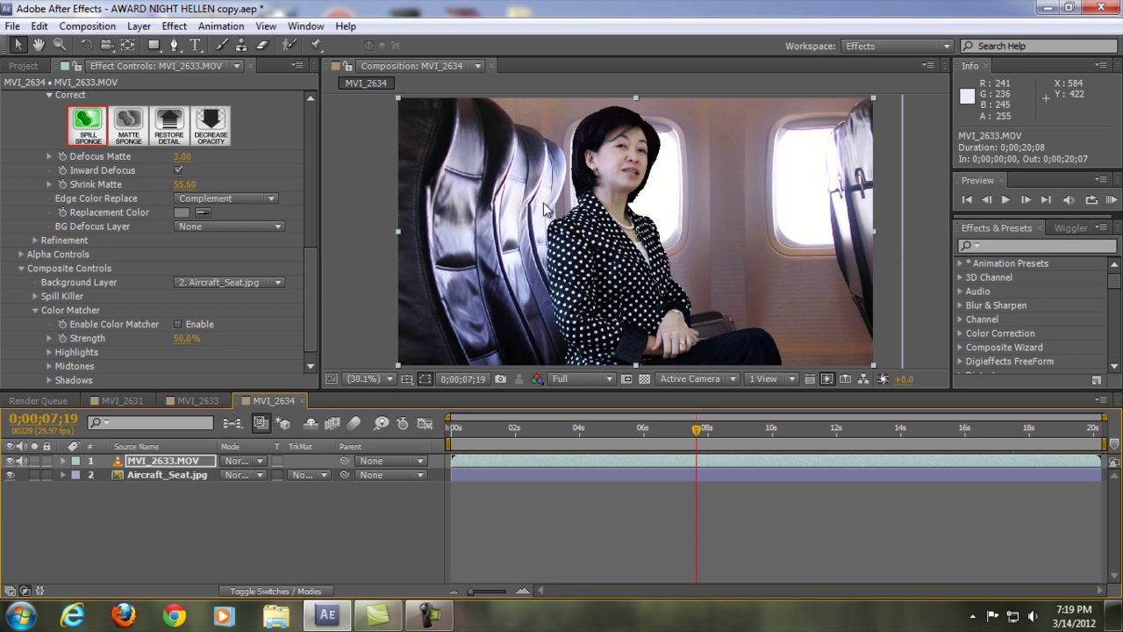
left_click(589, 463)
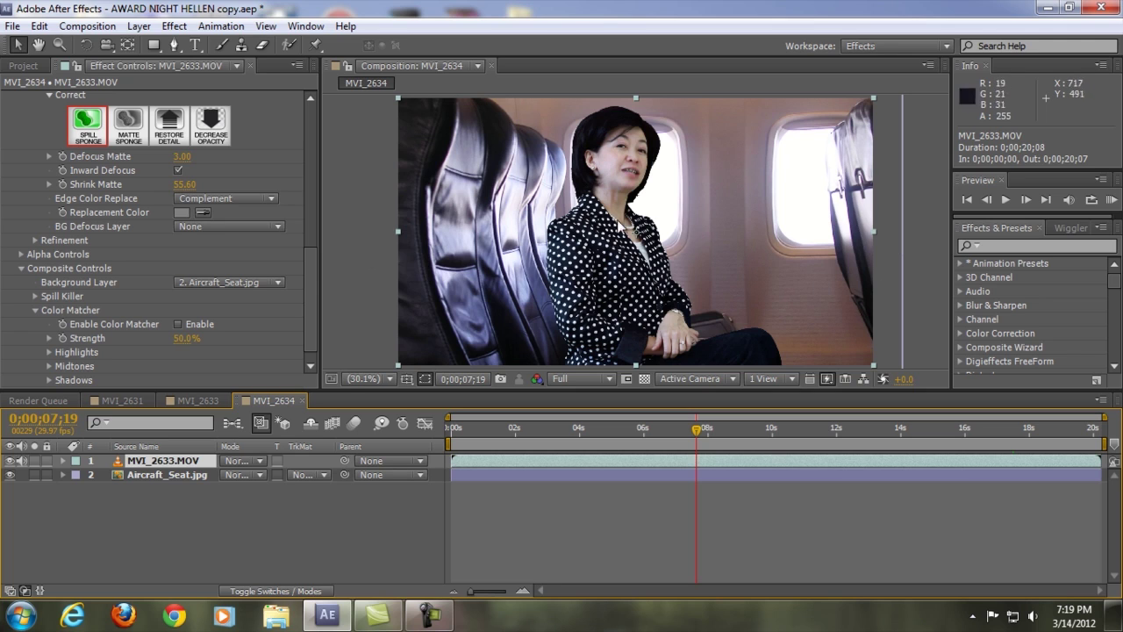
left_click(179, 324)
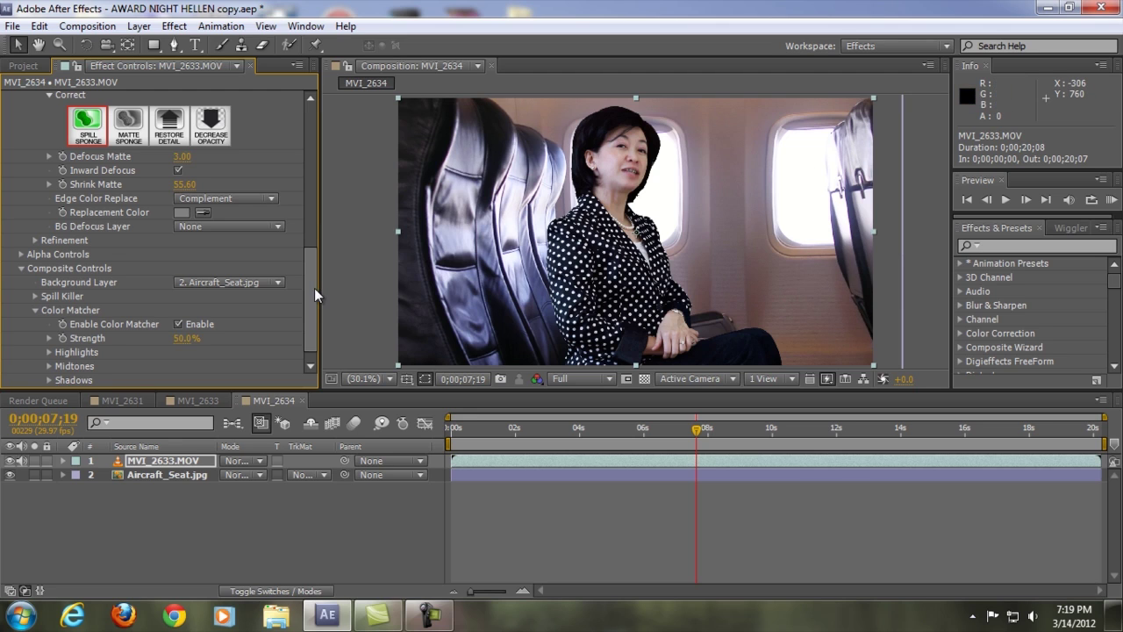
Step: Collapse Primatte's Color Matcher section and expand its Light Wrap settings
scroll(219, 323, "down", 1)
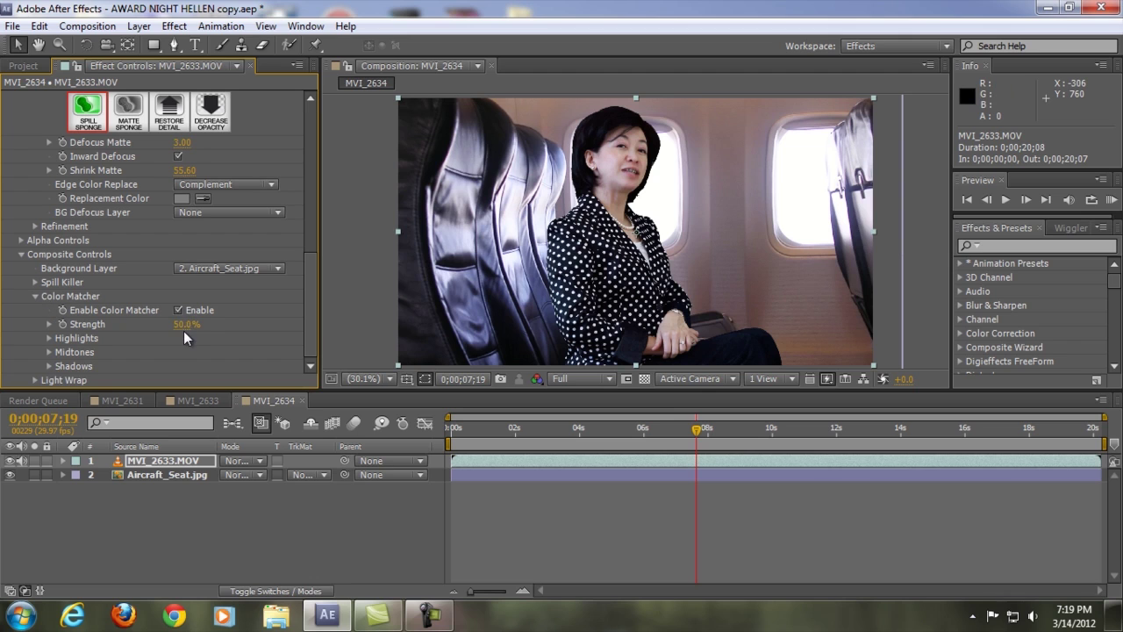
left_click(36, 298)
left_click(35, 380)
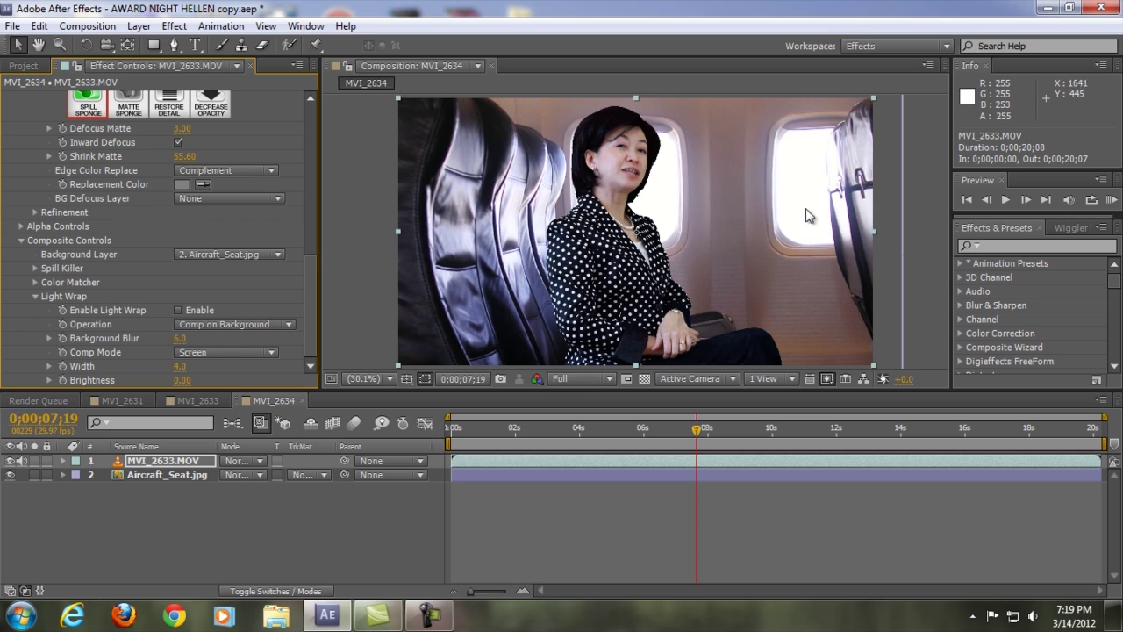
key("period")
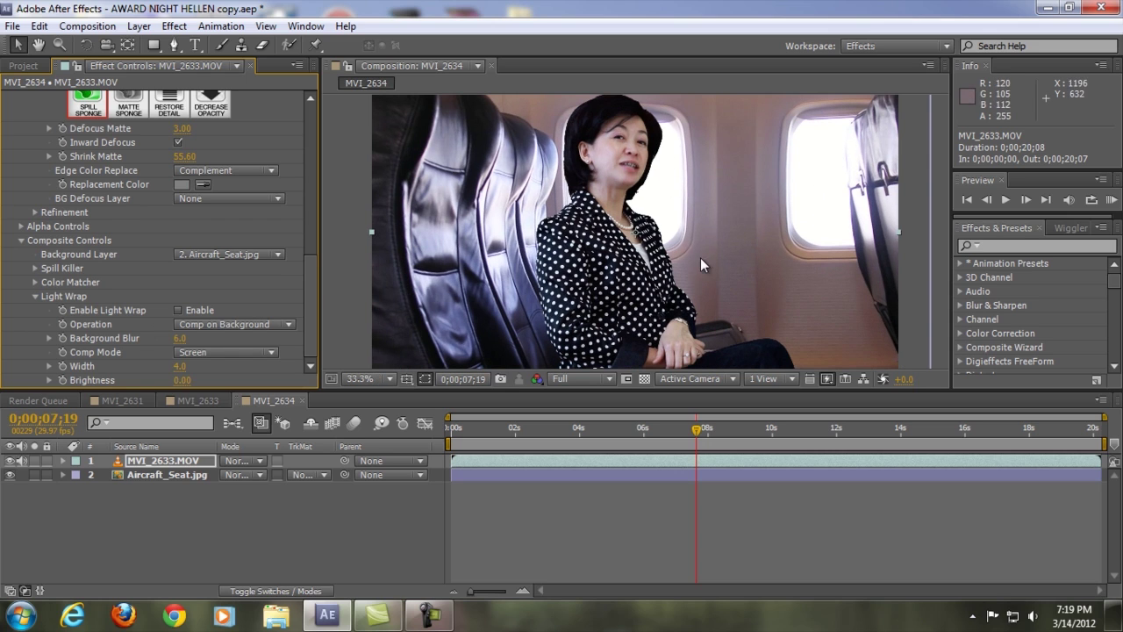
Step: Enable Light Wrap with Width 17.0 and Brightness 1.00
left_click(178, 311)
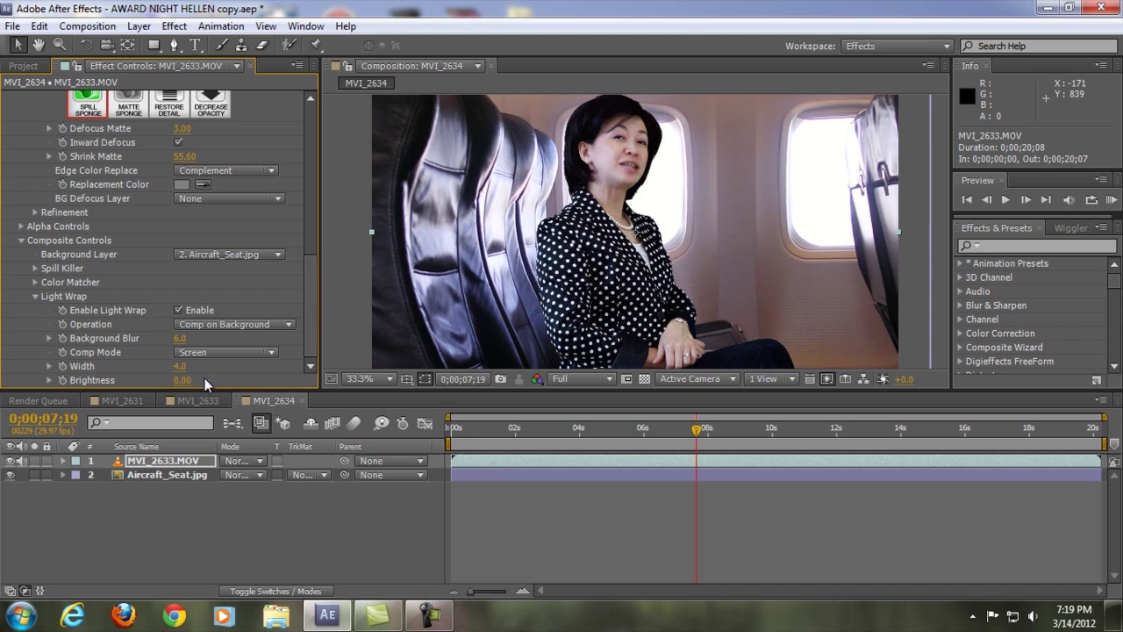
mouse_move(180, 366)
left_mouse_down()
mouse_move(238, 366)
mouse_move(190, 367)
left_mouse_up()
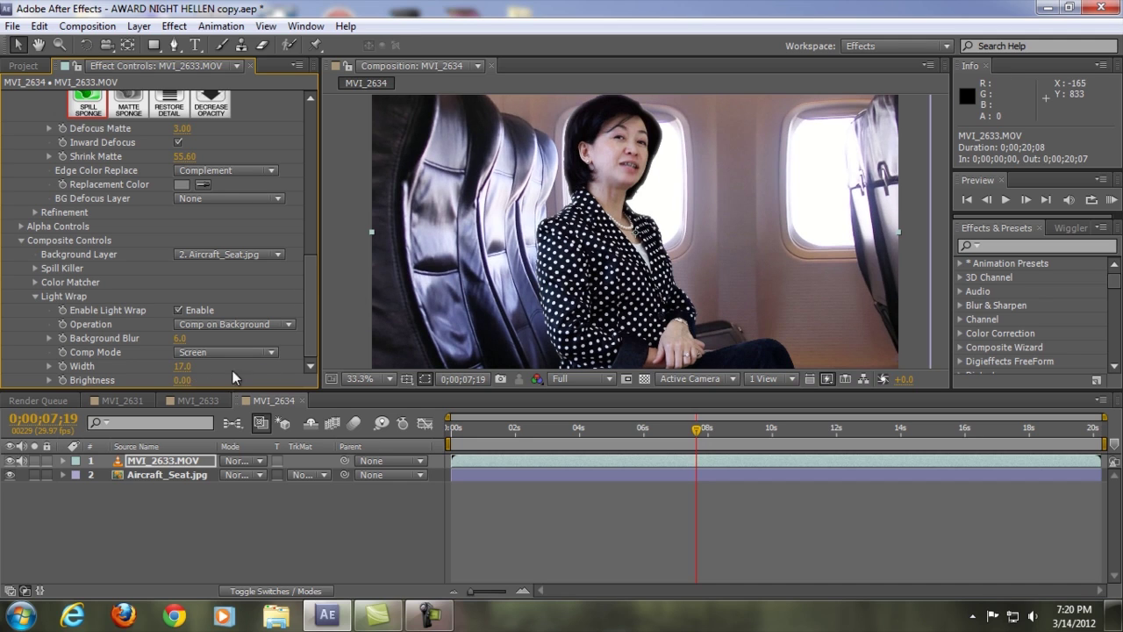
left_click_drag(212, 387, 224, 387)
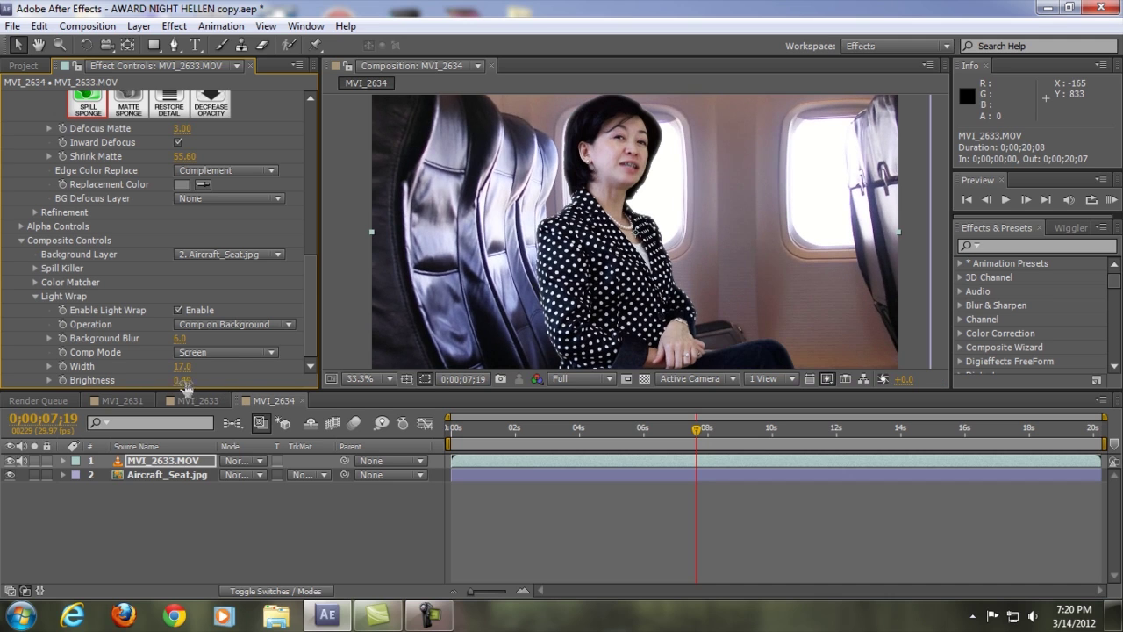
left_click_drag(185, 380, 255, 379)
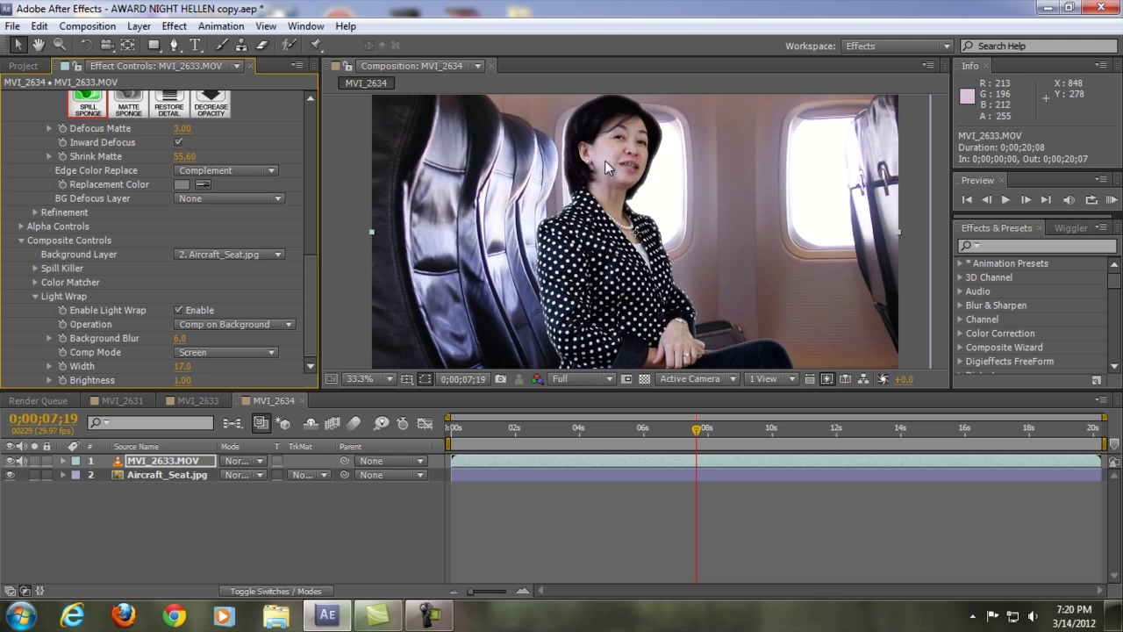
Step: Zoom into the composite and pan to check the keyed hair and jacket collar edges
scroll(587, 197, "up", 3)
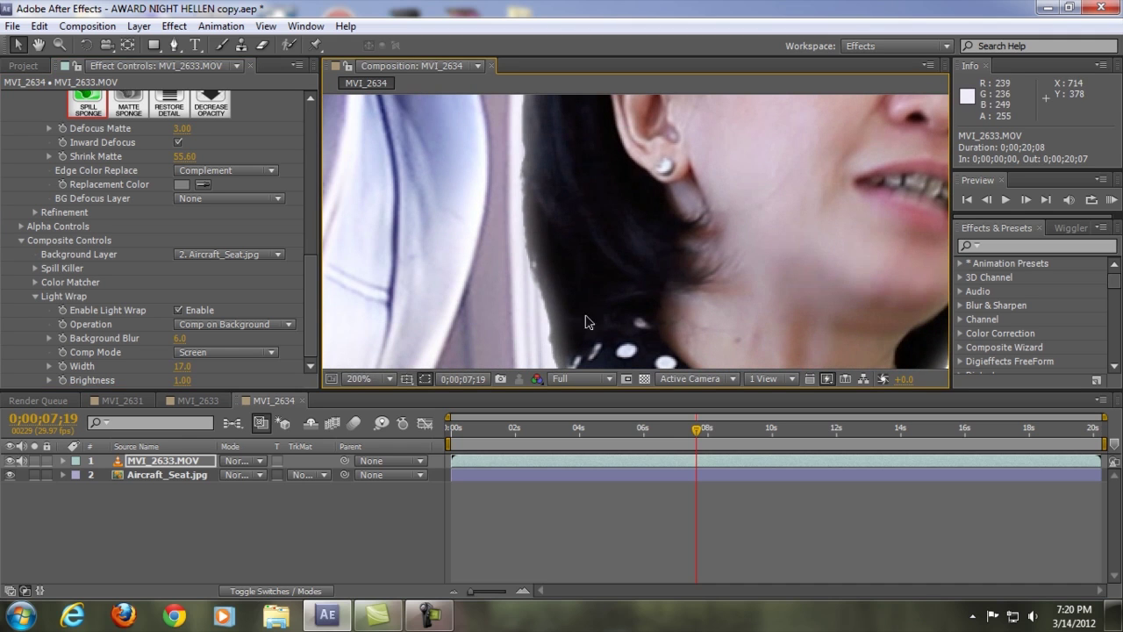
scroll(705, 301, "down", 1)
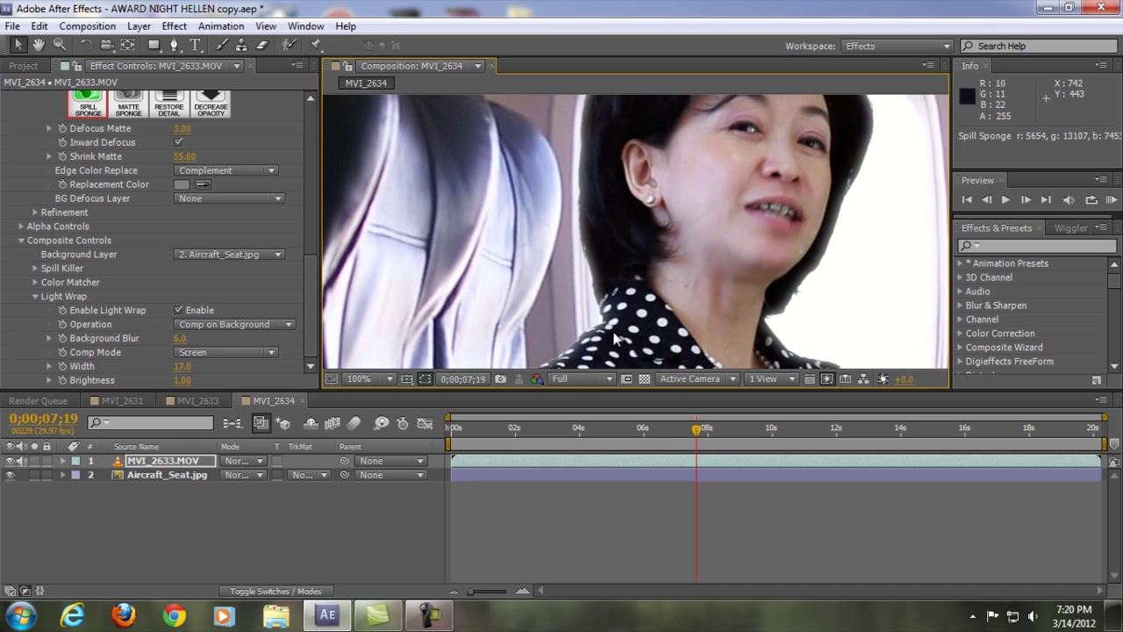
scroll(772, 318, "down", 1)
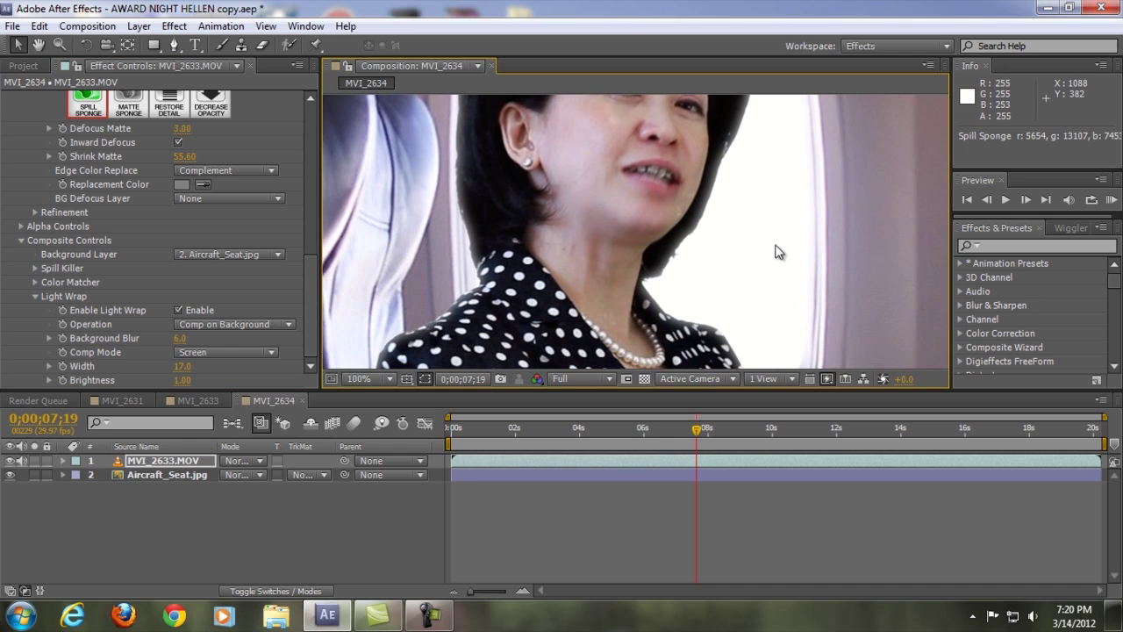
scroll(730, 320, "down", 1)
scroll(728, 310, "up", 3)
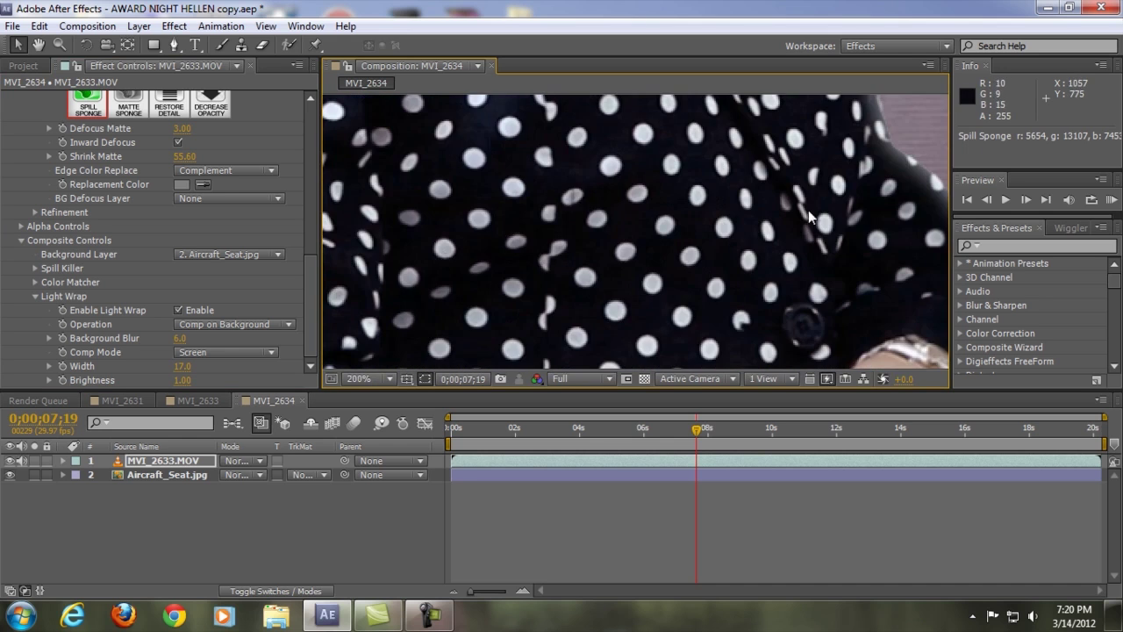
left_click_drag(657, 275, 630, 314)
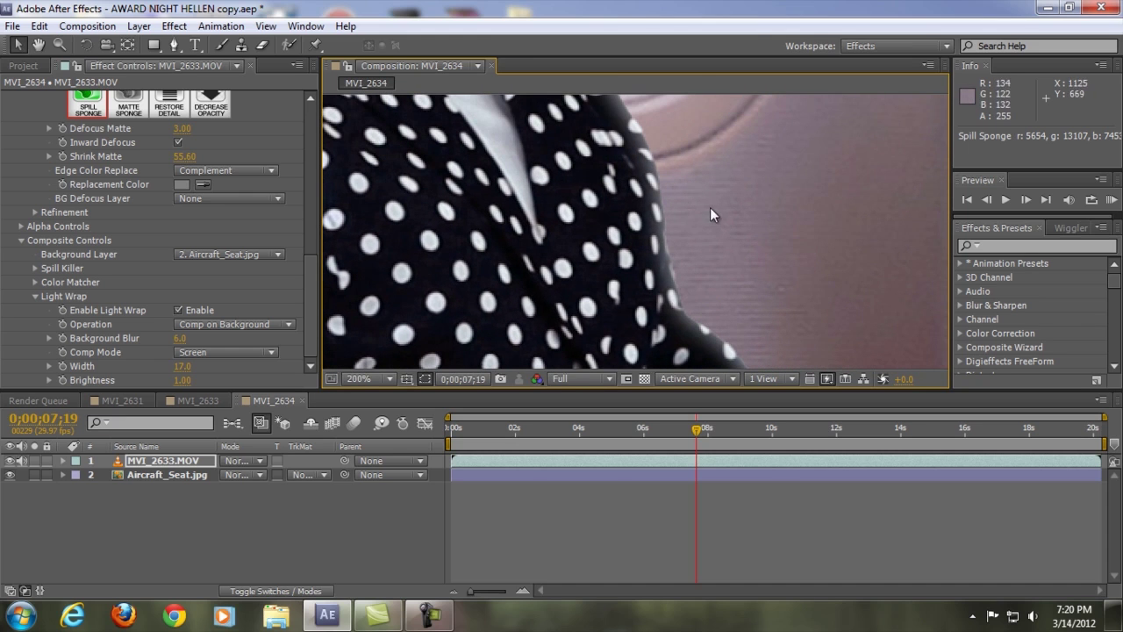
Step: Zoom back out and move to frame 0;00;10;12
scroll(701, 269, "down", 5)
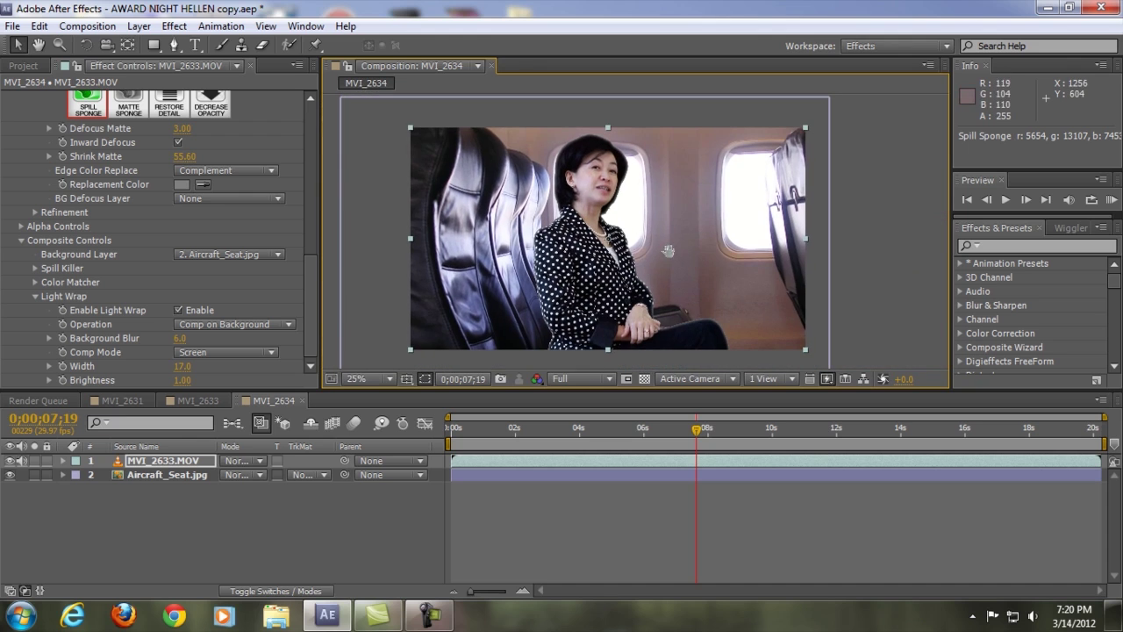
left_click(786, 435)
left_click_drag(316, 314, 309, 146)
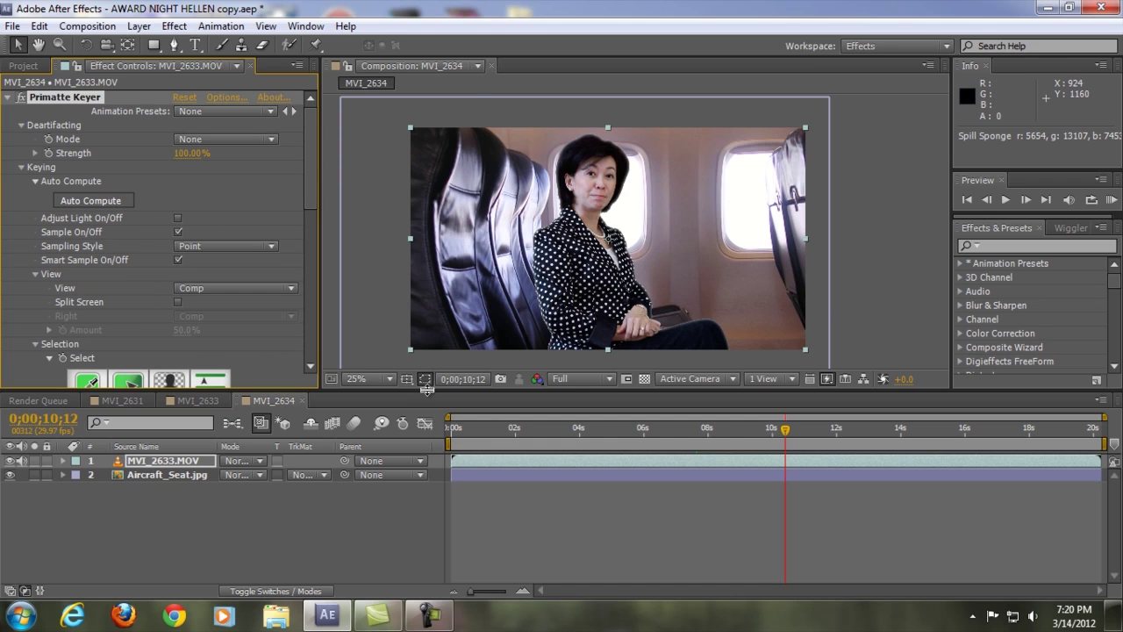
left_click(384, 379)
left_click(428, 104)
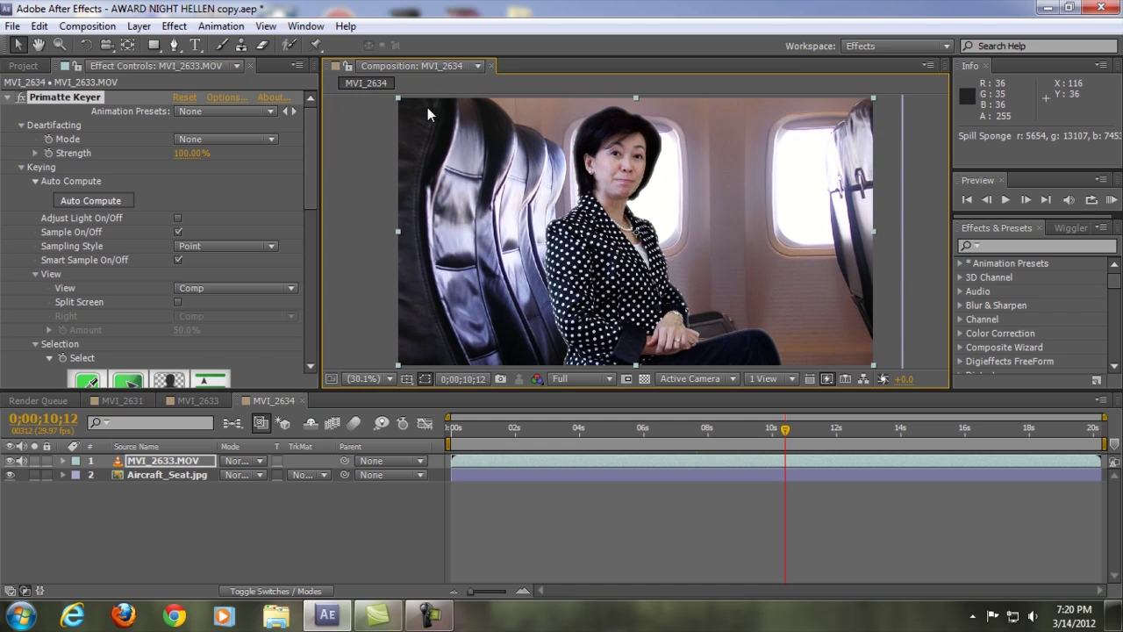
left_click(182, 28)
mouse_move(158, 286)
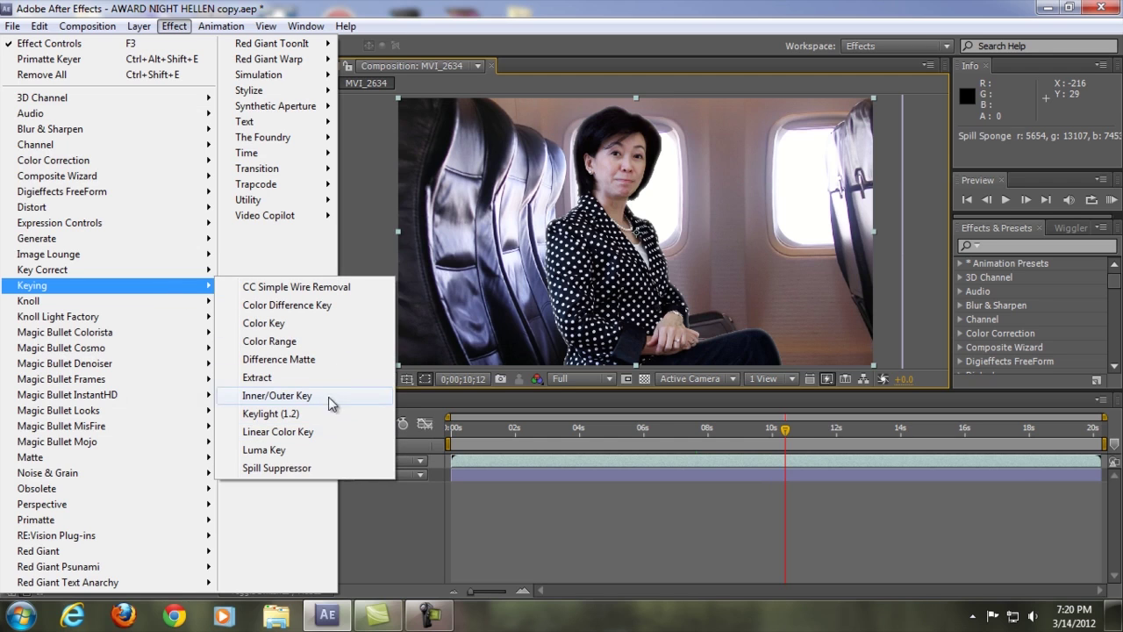
left_click(793, 439)
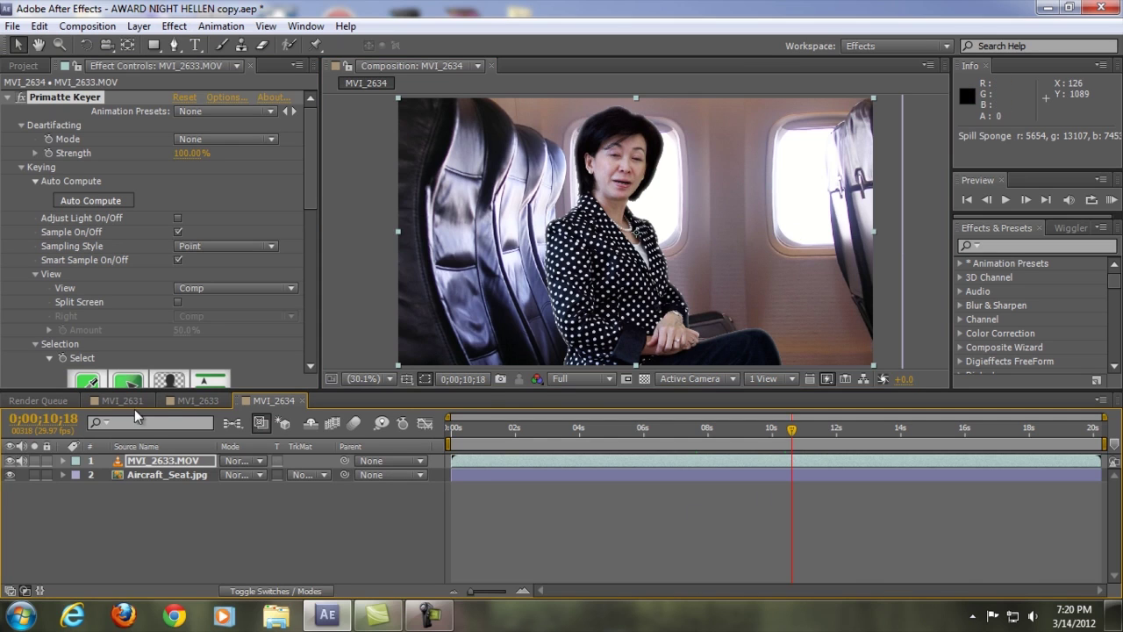
Step: Switch from MVI_2634 to the MVI_2633 composition
left_click(207, 399)
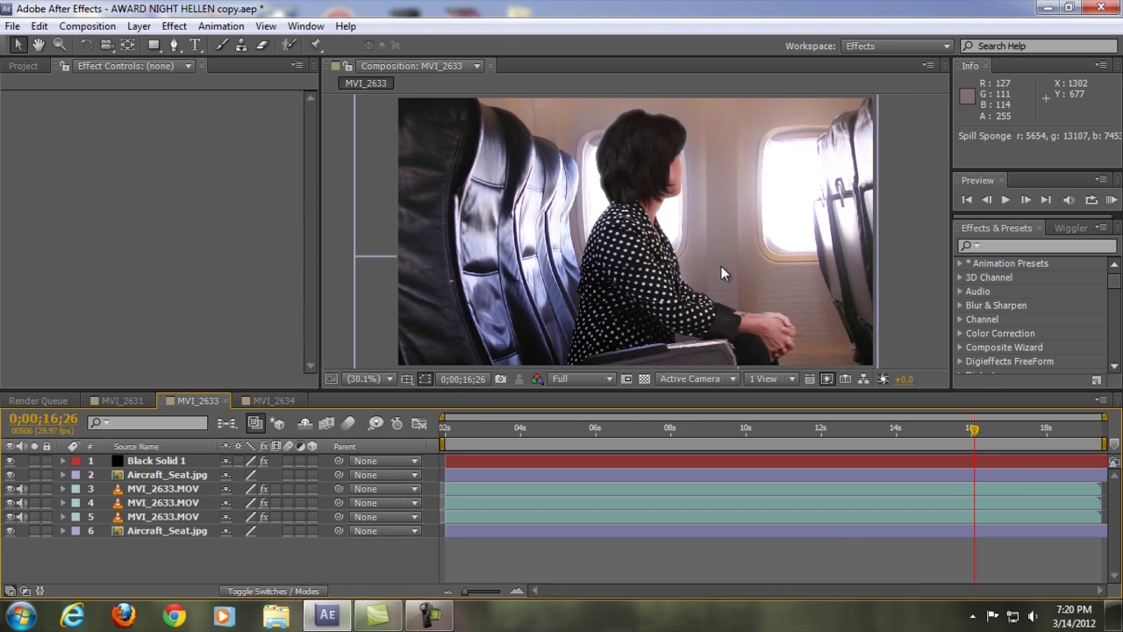
left_click(263, 402)
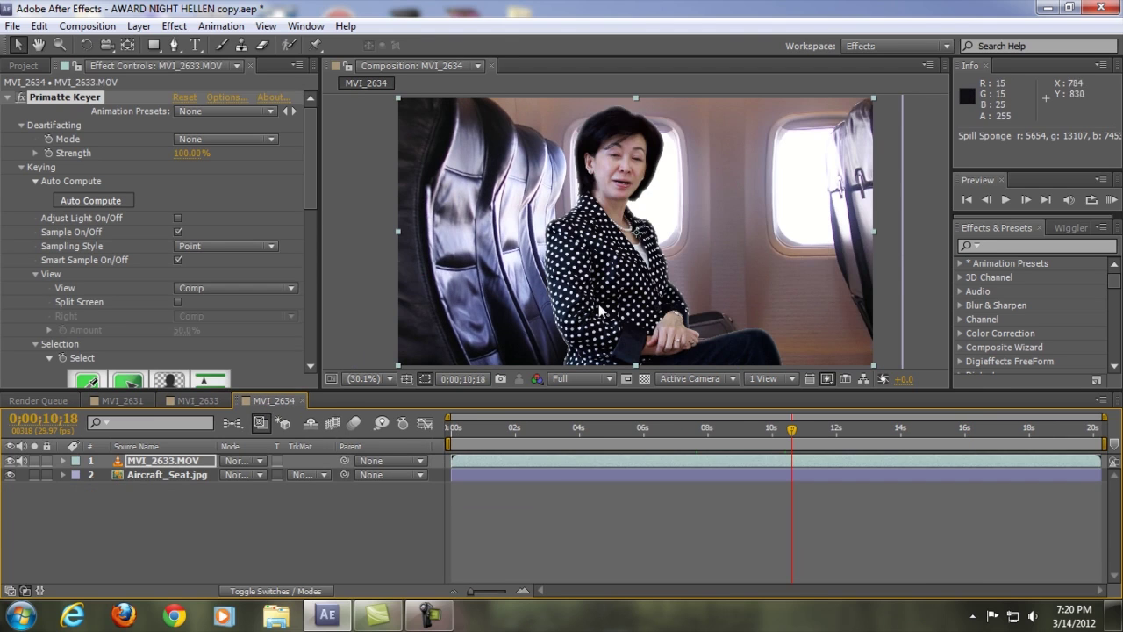
left_click(209, 401)
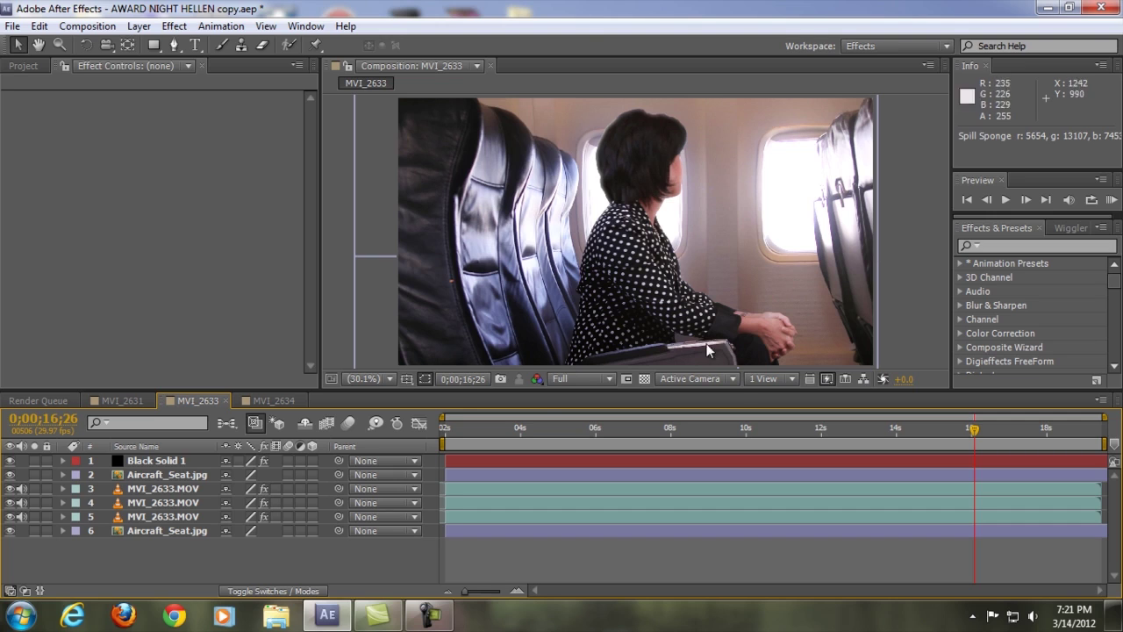
Step: Toggle layers 3 and 4 off and on, view each layer's mask, then hide Black Solid 1
left_click(10, 503)
left_click(10, 489)
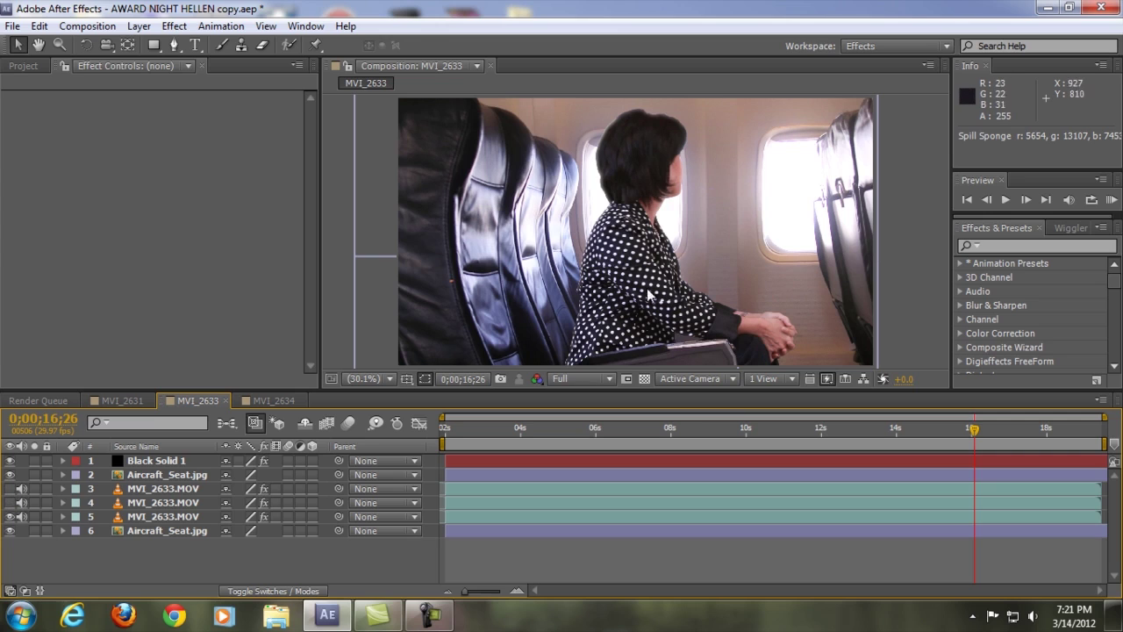
left_click(9, 502)
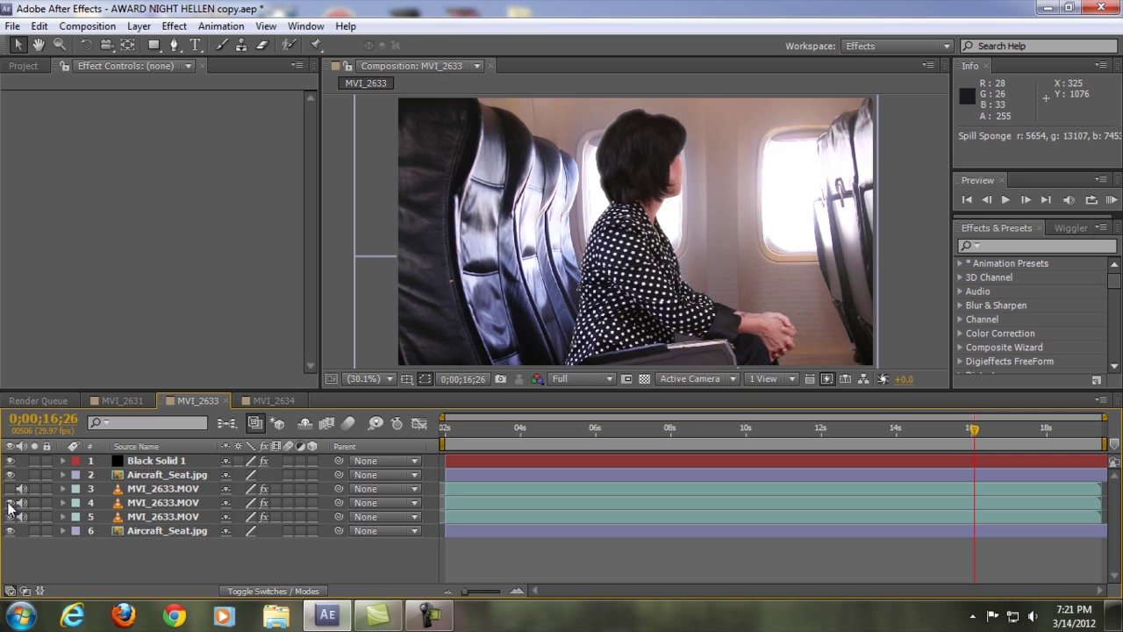
left_click(161, 502)
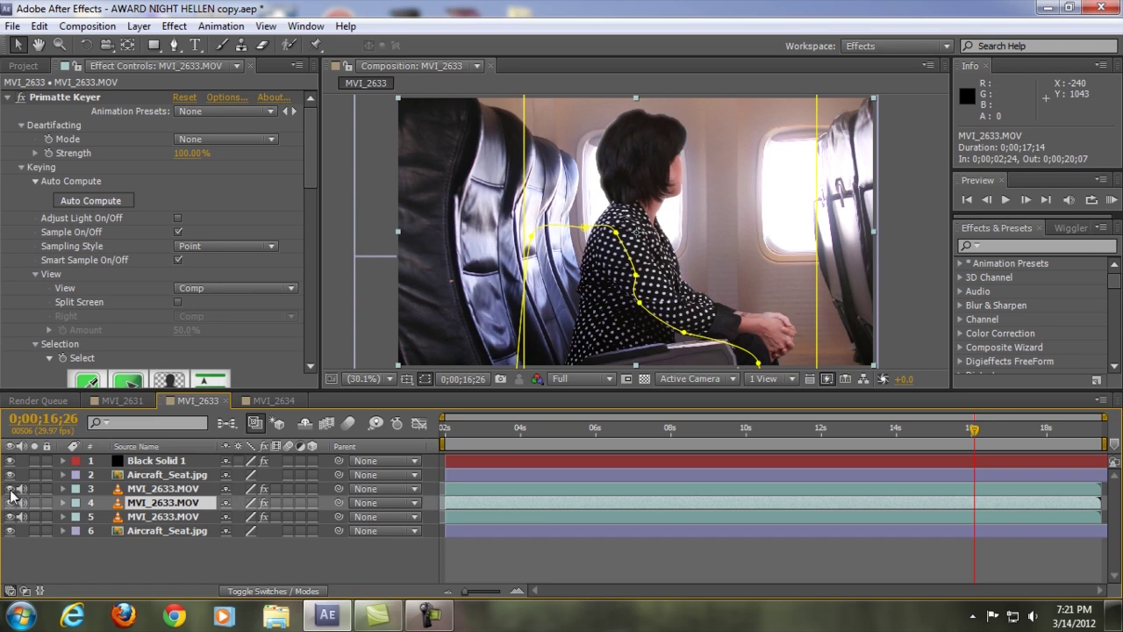
left_click(145, 490)
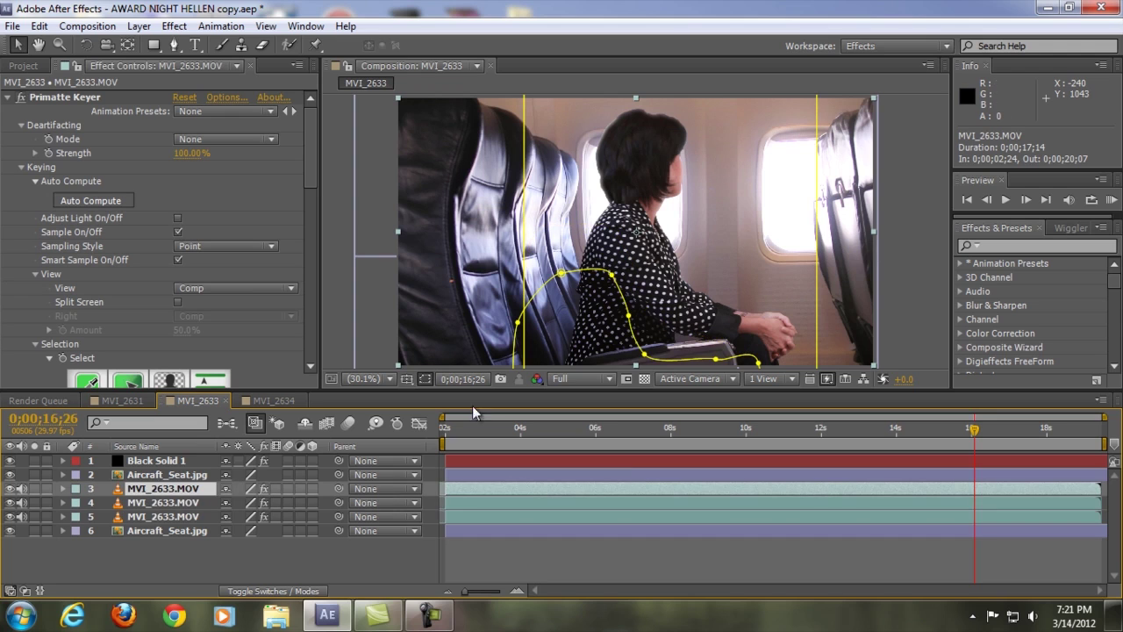
left_click(921, 289)
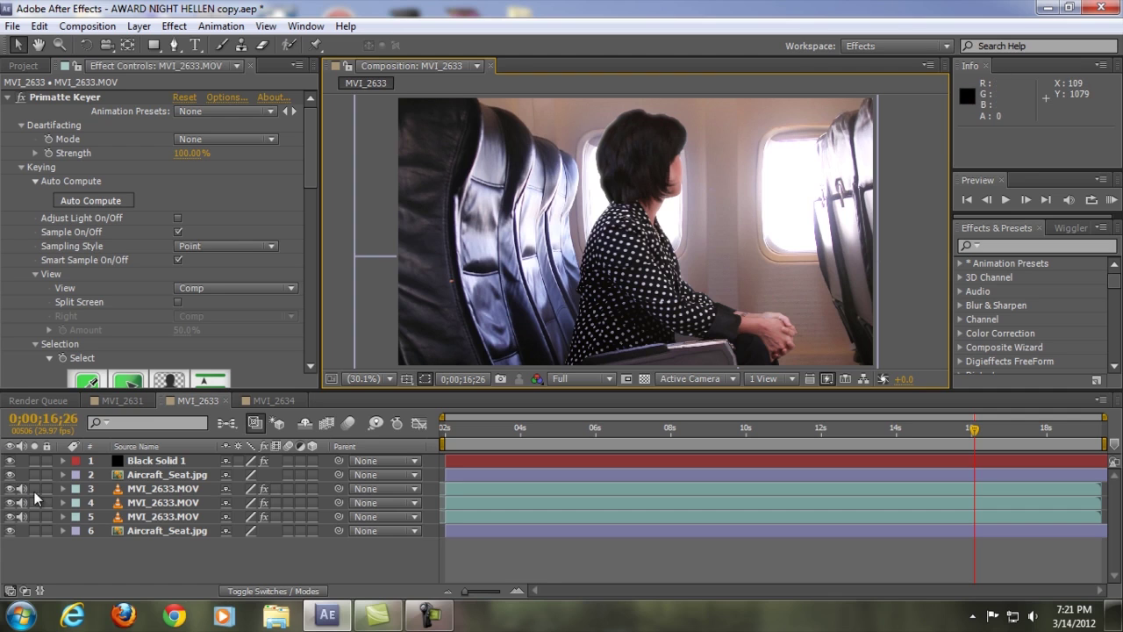
left_click(10, 461)
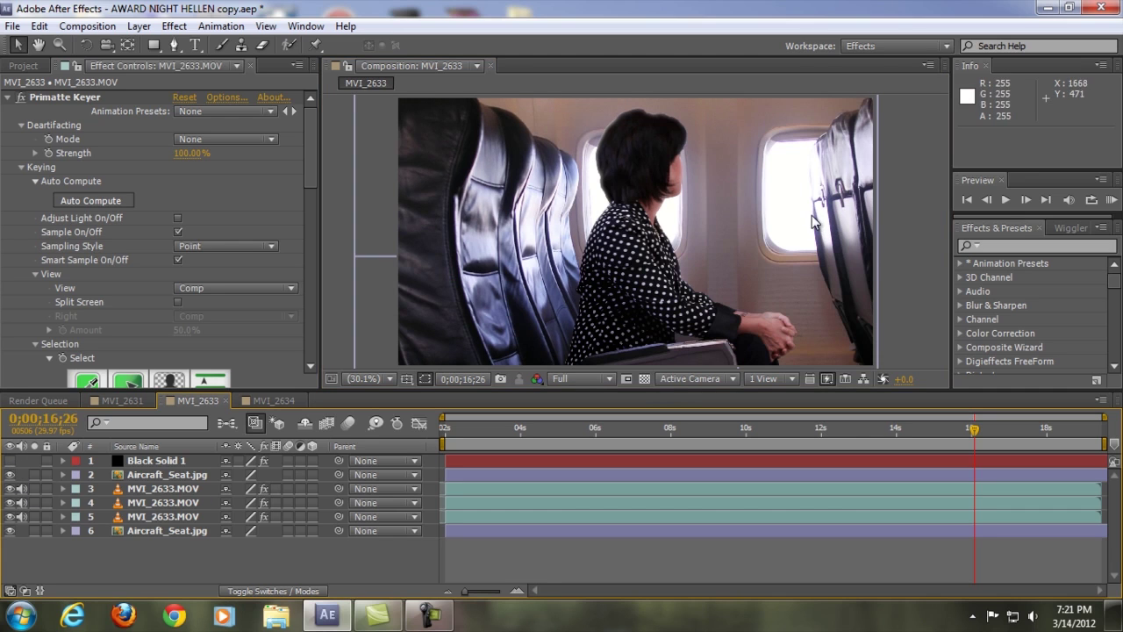
Step: Select Black Solid 1 and compare the shot with its Optical Flares off and on
left_click(10, 460)
left_click(158, 461)
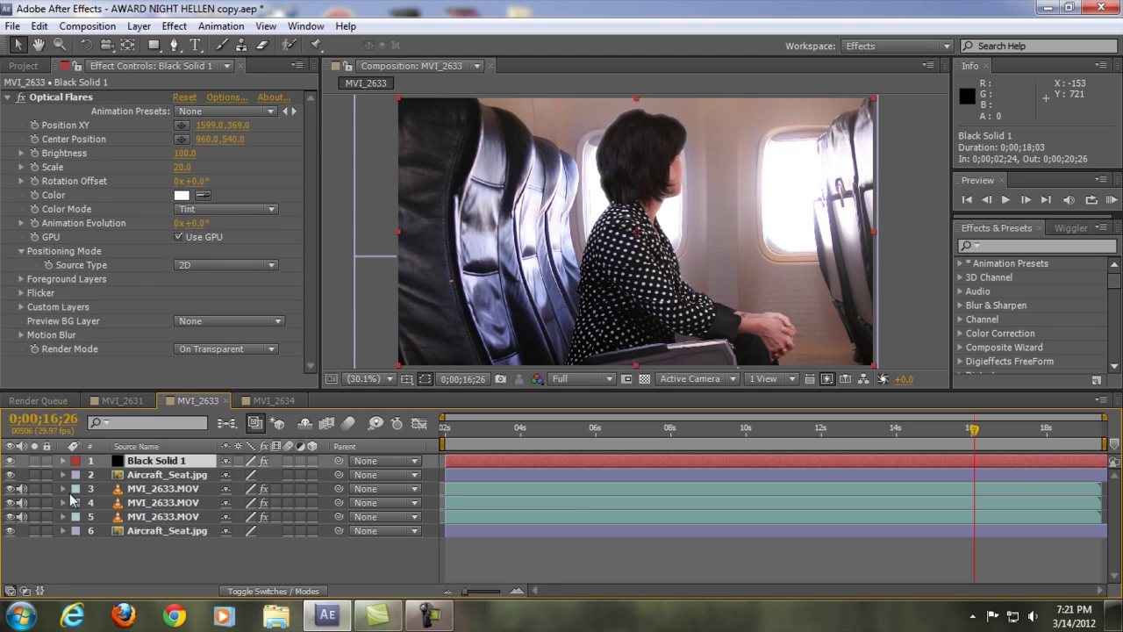
left_click(10, 460)
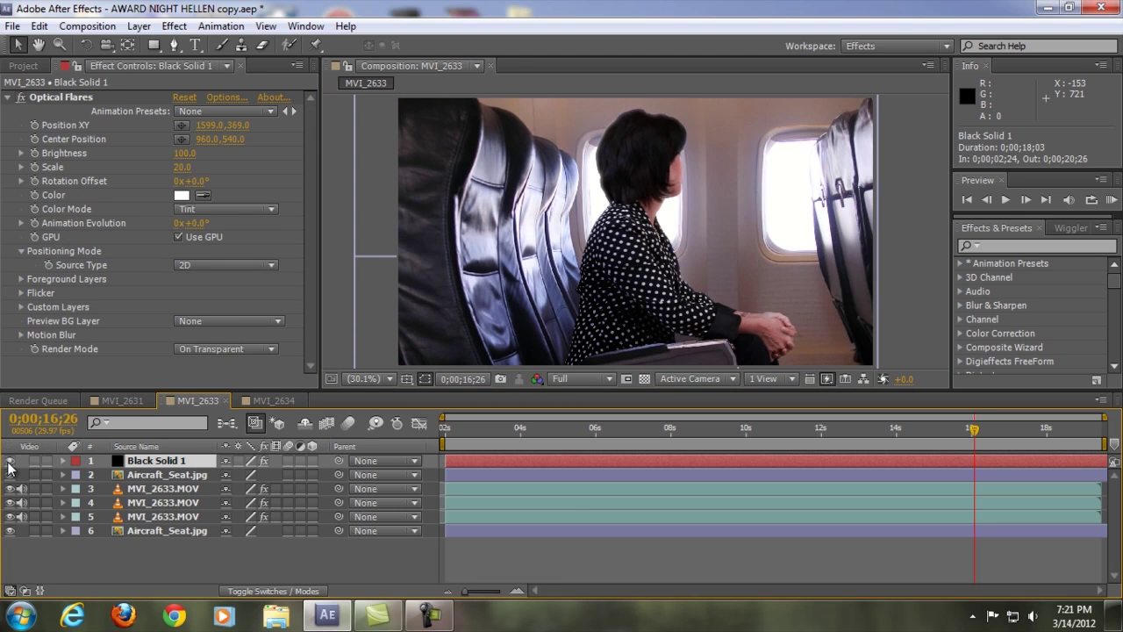
left_click(10, 461)
left_click(895, 250)
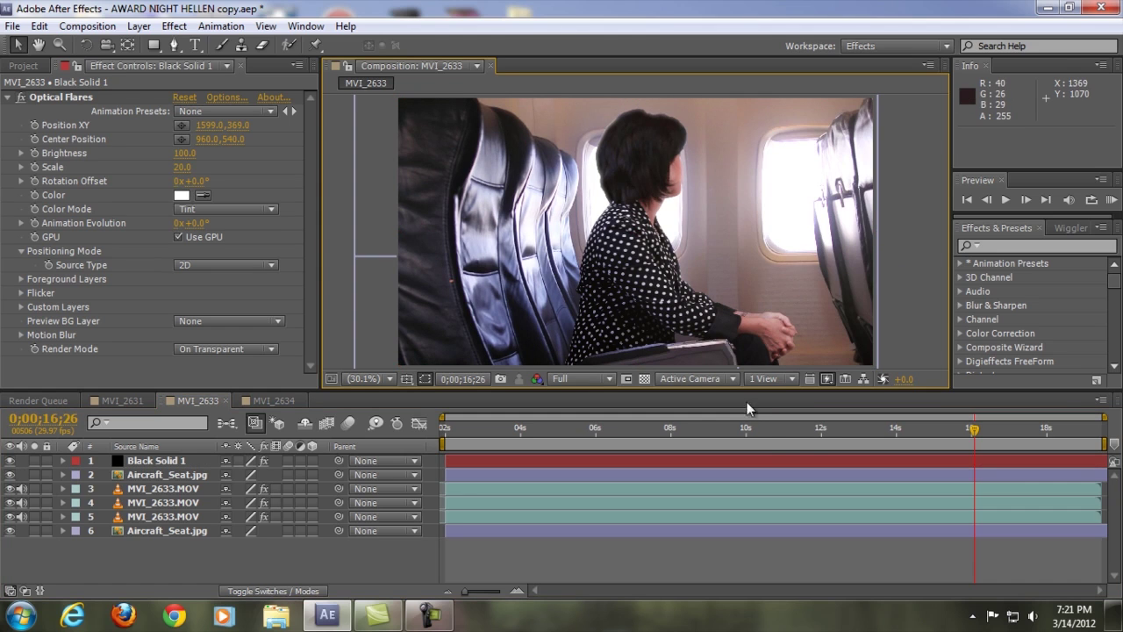
Step: Move the playhead to about 12 seconds, then 0;00;15;18 and 0;00;16;21
left_click(821, 427)
left_click(926, 428)
left_click(969, 429)
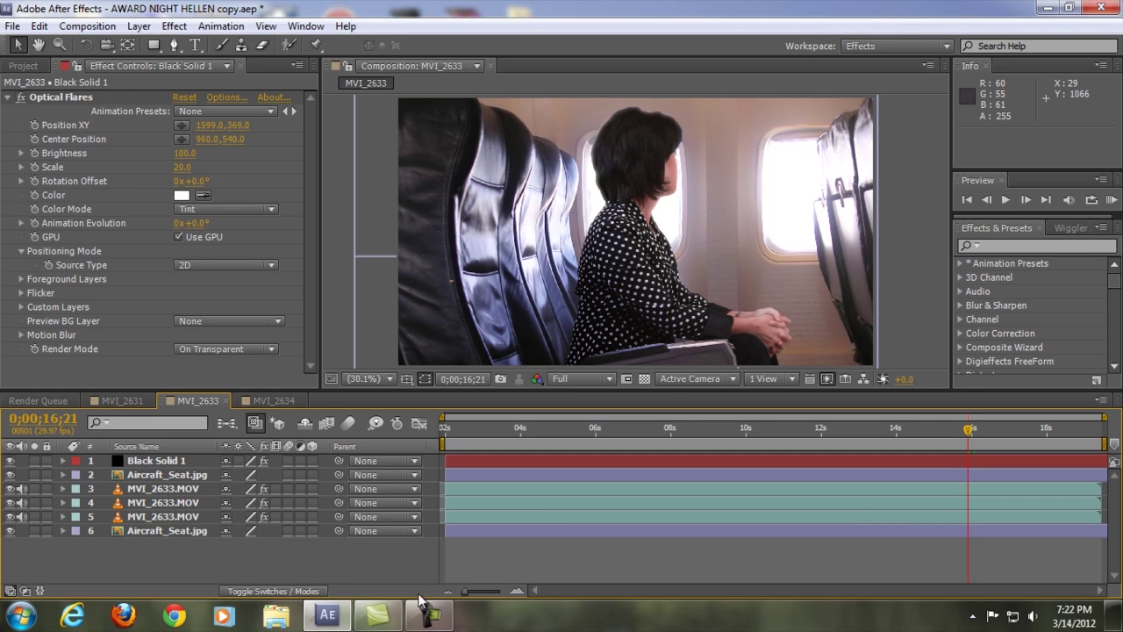
mouse_move(435, 621)
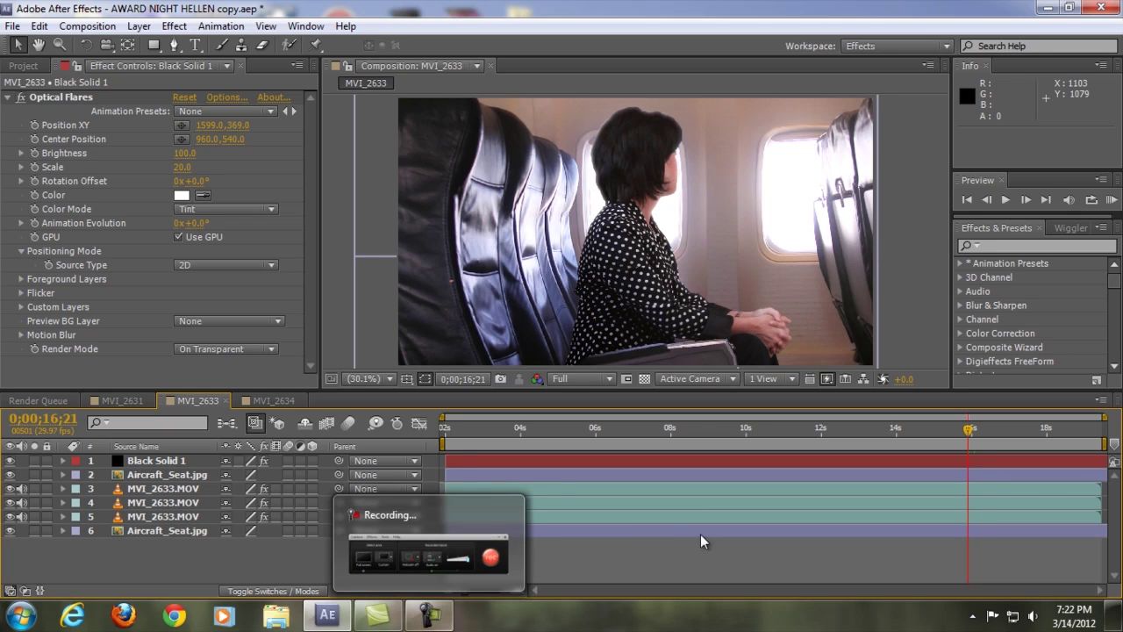
left_click(443, 622)
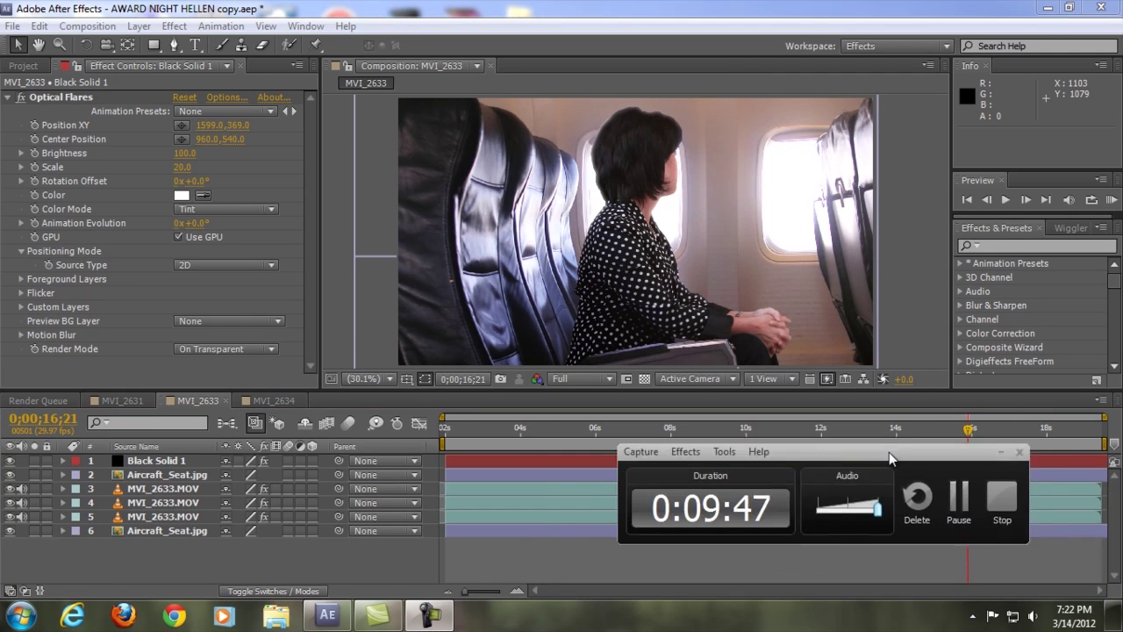